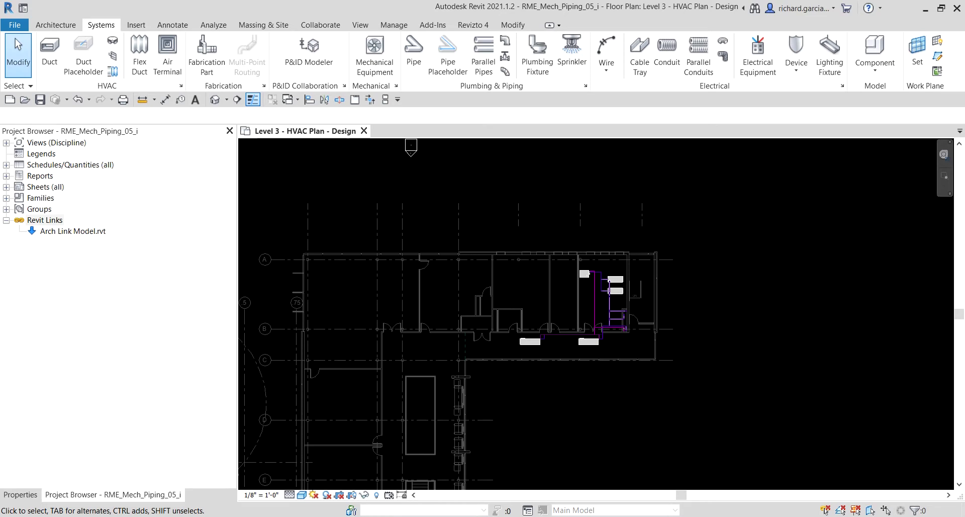
- Isolate the short vertical pipe segment between the two horizontal branches in a section-boxed 3D view and fit it to the view
scroll(613, 299, "up", 5)
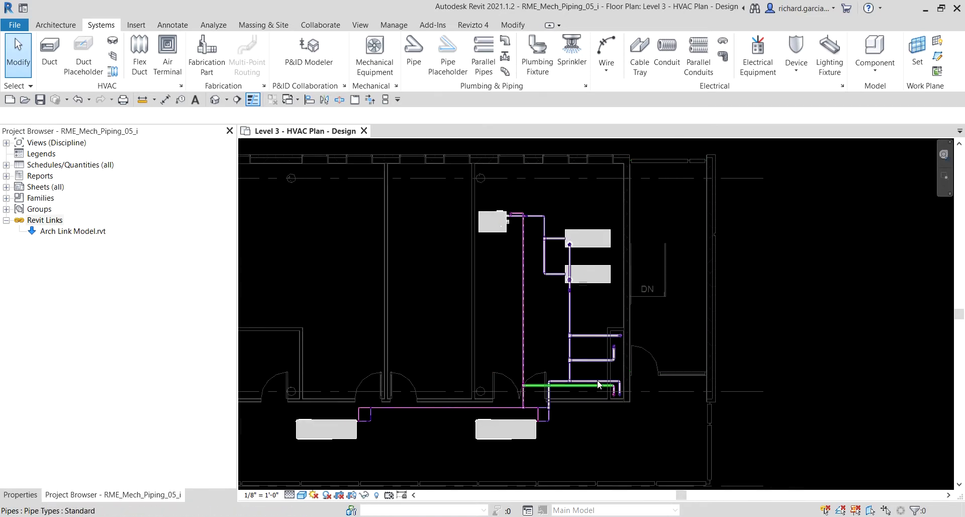
scroll(597, 378, "up", 4)
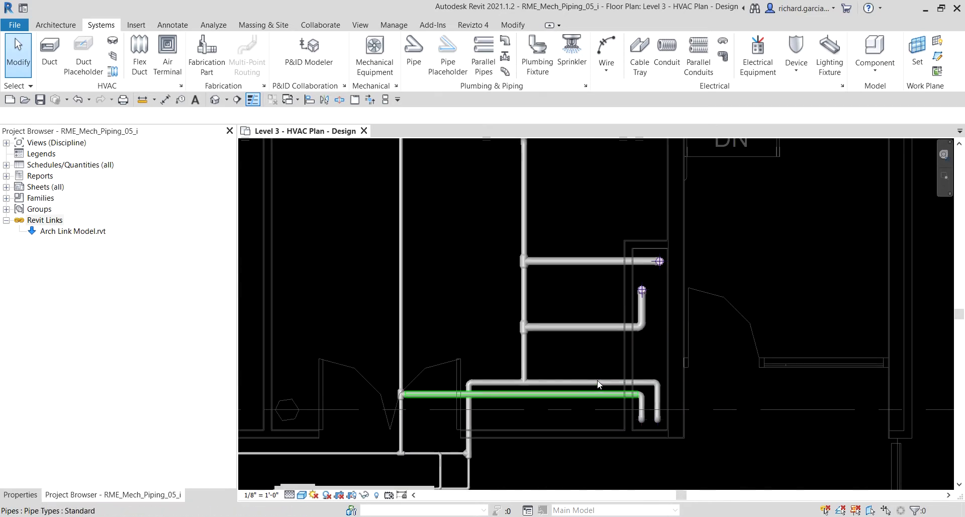
left_click(523, 293)
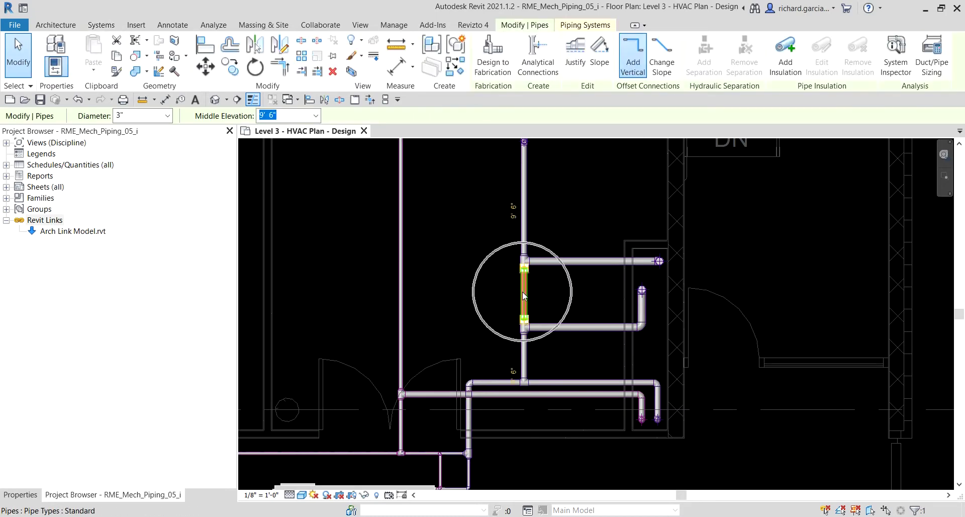
left_click(352, 73)
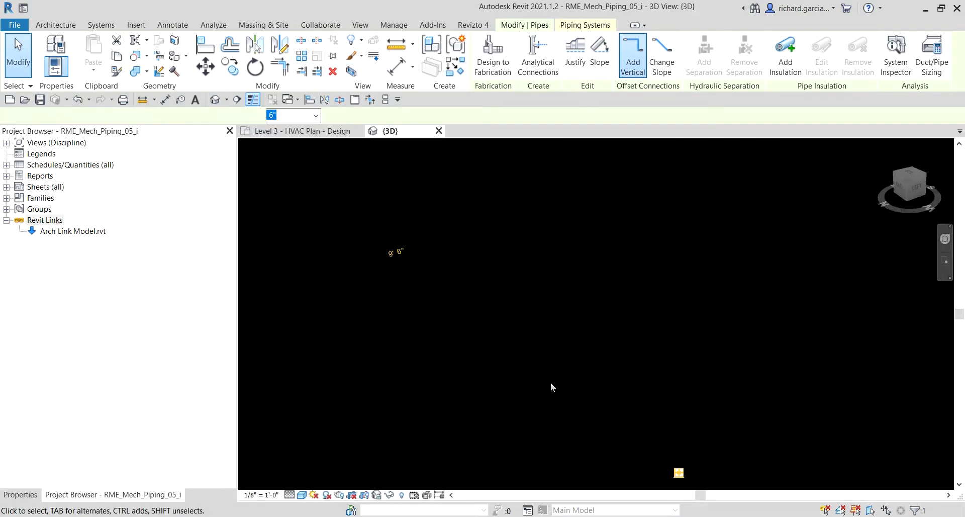
left_click(493, 216)
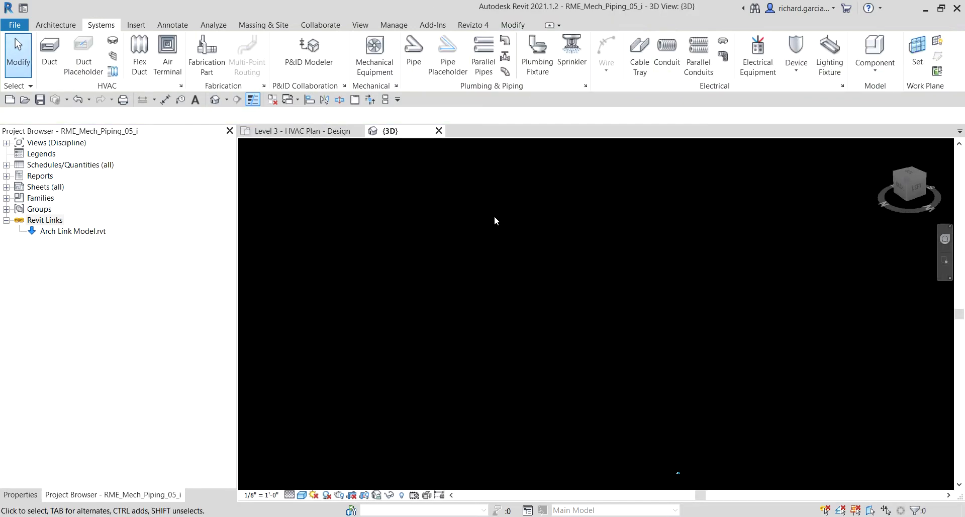
right_click(526, 221)
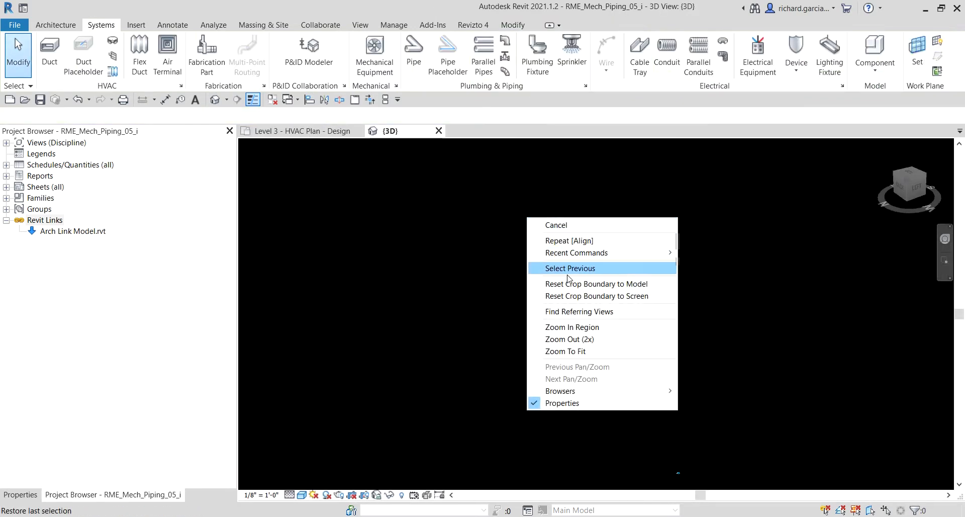
left_click(581, 352)
middle_click_drag(757, 388, 653, 327, "shift")
- Tile the Level 3 - HVAC Plan - Design view and the 3D view side by side, with the section box in view
left_click(310, 131)
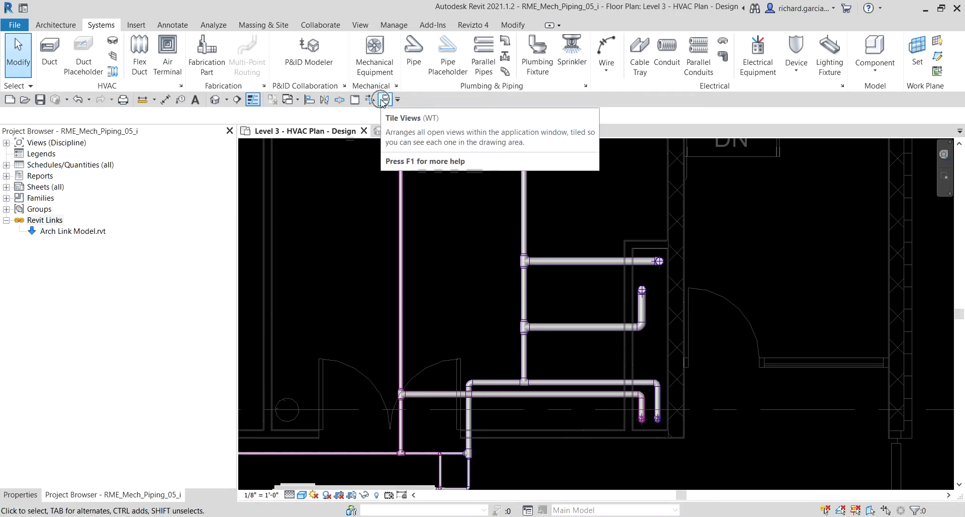
left_click(384, 100)
scroll(425, 273, "down", 4)
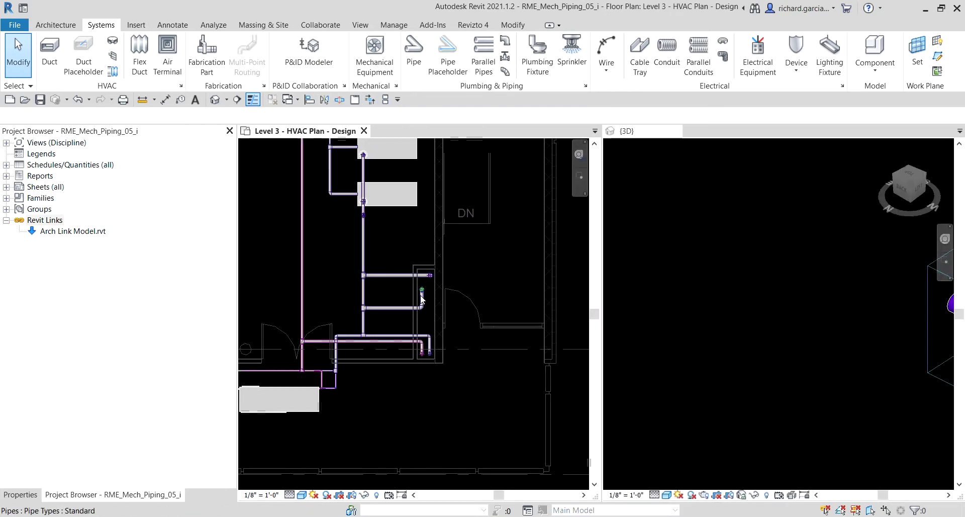
left_click(780, 315)
middle_click_drag(739, 318, 638, 317)
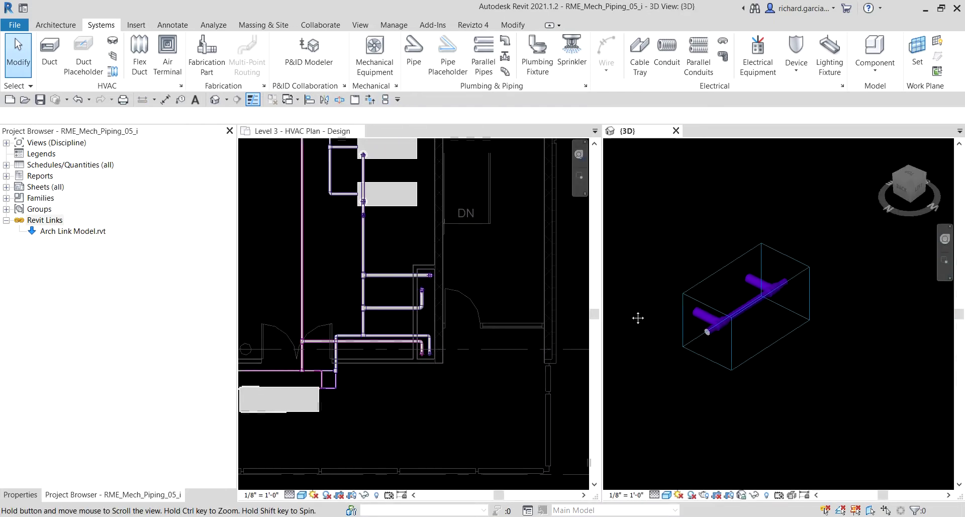
- Select the section box and stretch it in the plan past the pipe chase wall and below the lower pipe runs
left_click(716, 271)
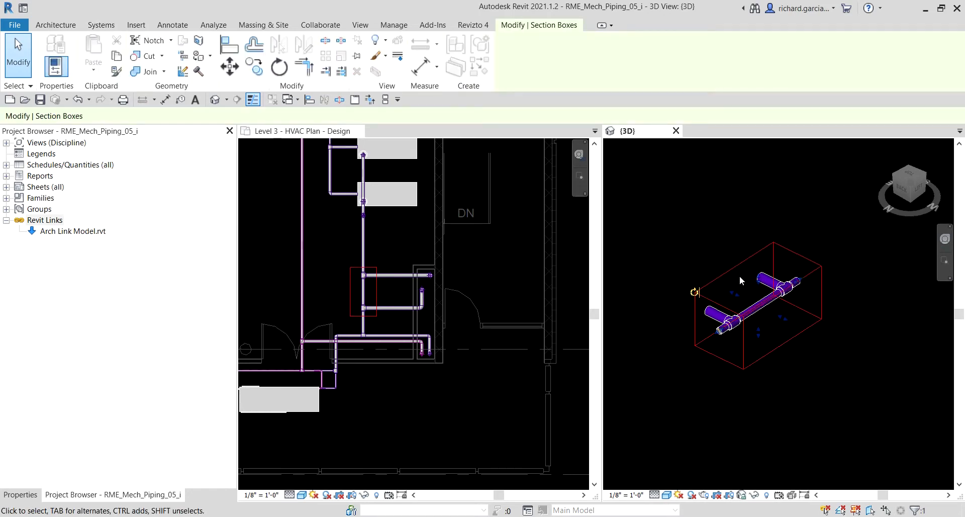
scroll(381, 281, "up", 5)
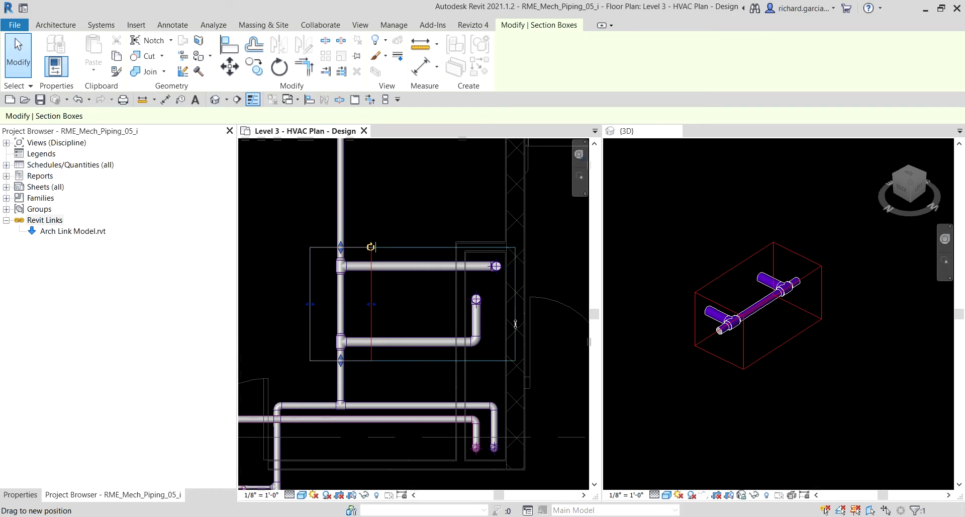
left_click_drag(533, 325, 530, 325)
left_click_drag(421, 359, 439, 475)
- Extend the section box in the 3D view to enclose the cooling tower and its risers, and orbit to the pipe connections
scroll(728, 327, "down", 4)
middle_click_drag(768, 383, 751, 397, "shift")
left_click_drag(731, 339, 743, 181)
middle_click_drag(793, 293, 798, 371, "shift")
left_click_drag(745, 251, 844, 200)
middle_click_drag(808, 280, 849, 286, "shift")
left_click_drag(782, 271, 871, 286)
scroll(815, 322, "down", 2)
middle_click_drag(773, 339, 928, 306, "shift")
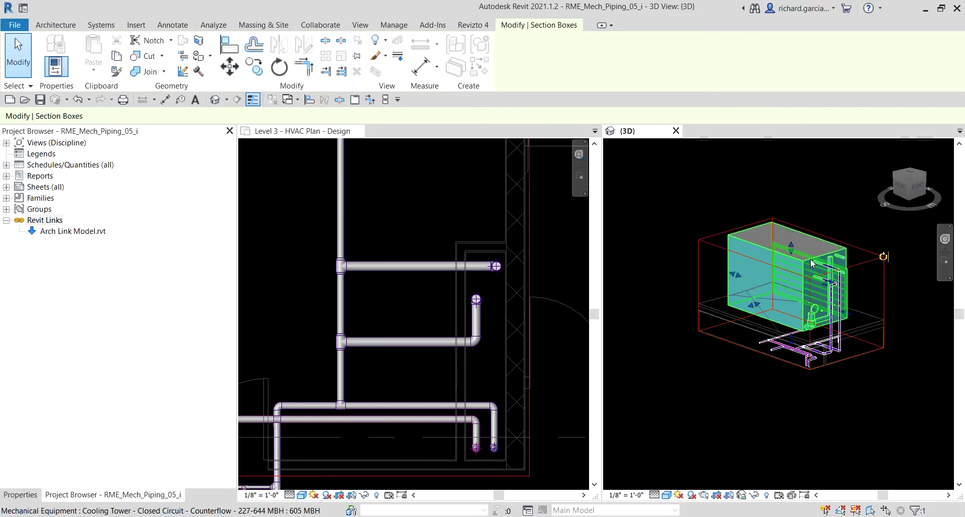
middle_click_drag(787, 253, 576, 284, "shift")
middle_click_drag(879, 273, 849, 392, "shift")
scroll(831, 369, "up", 3)
middle_click_drag(789, 357, 784, 336)
scroll(734, 327, "down", 2)
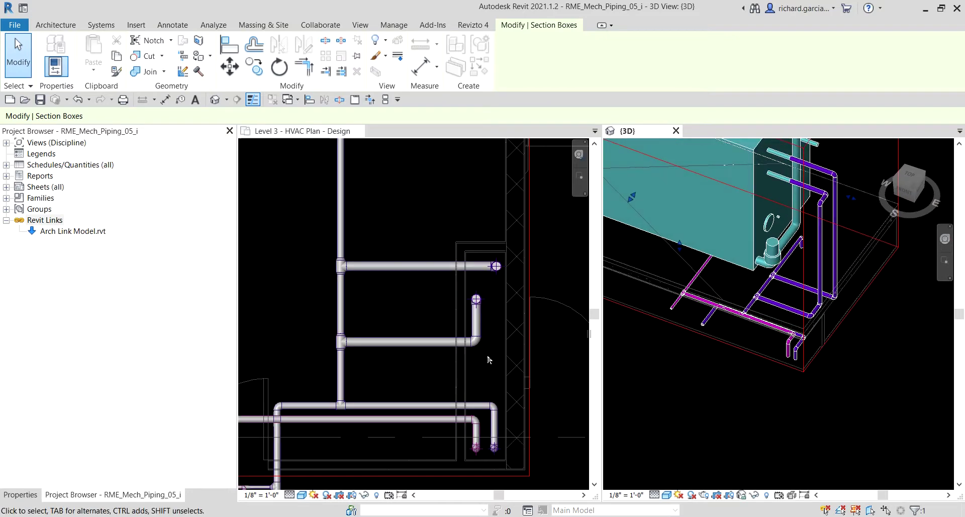
- Inspect the diameter and mechanical flow properties of the short pipe linking the two horizontal branches
scroll(418, 295, "down", 1)
left_click(363, 294)
left_click(363, 294)
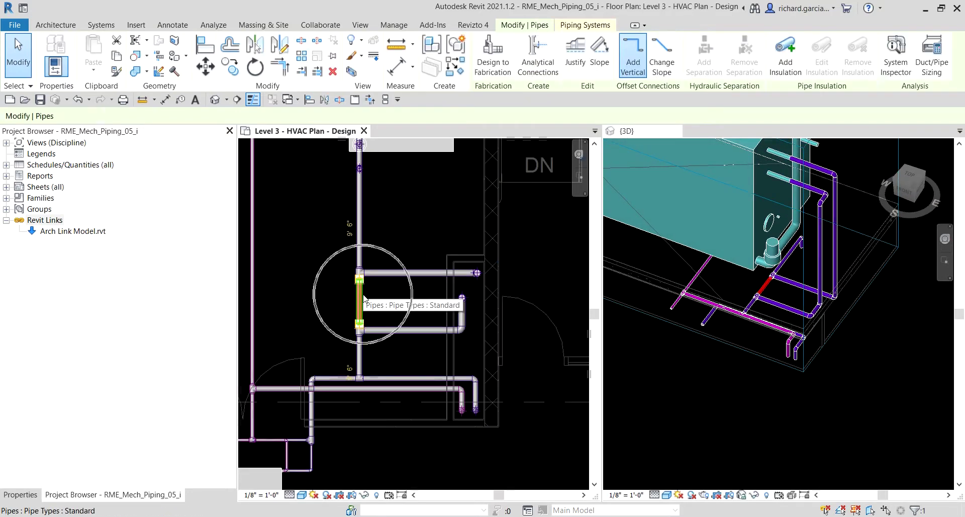
left_click(134, 120)
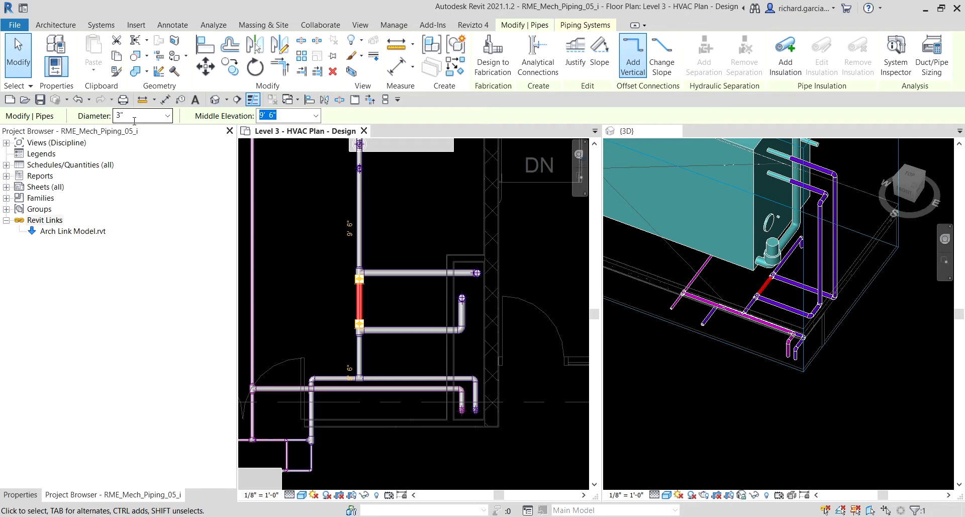
left_click(20, 494)
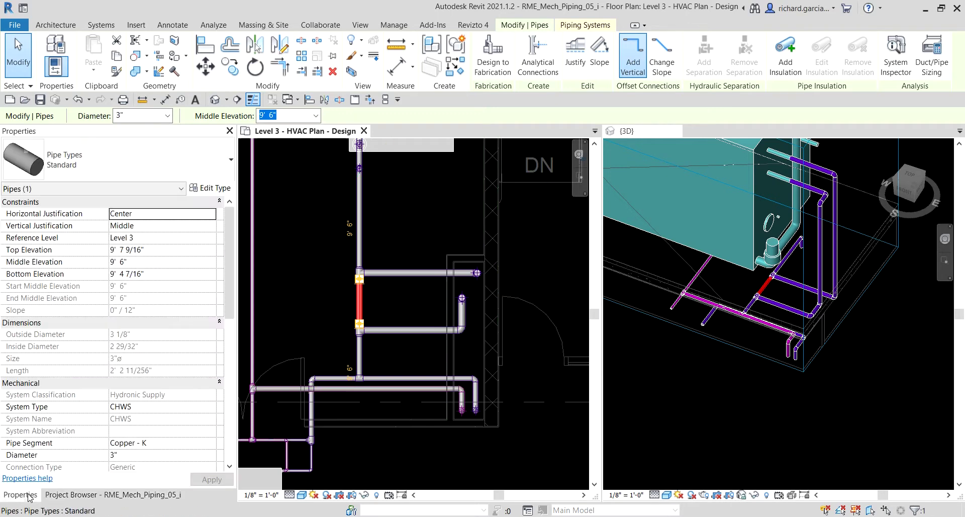
scroll(149, 413, "down", 4)
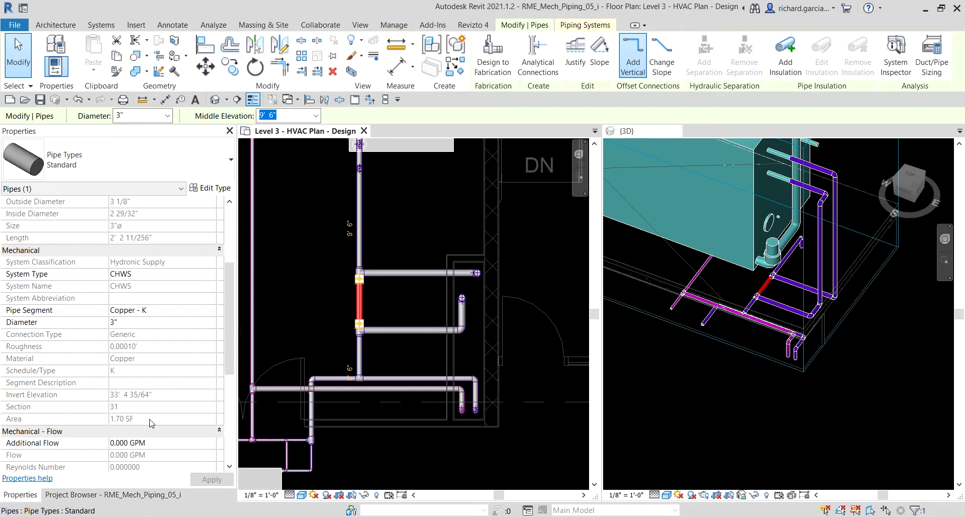
- Check the flow properties of the upper and lower horizontal branch pipes, and clear the selection
left_click(403, 236)
left_click(392, 273)
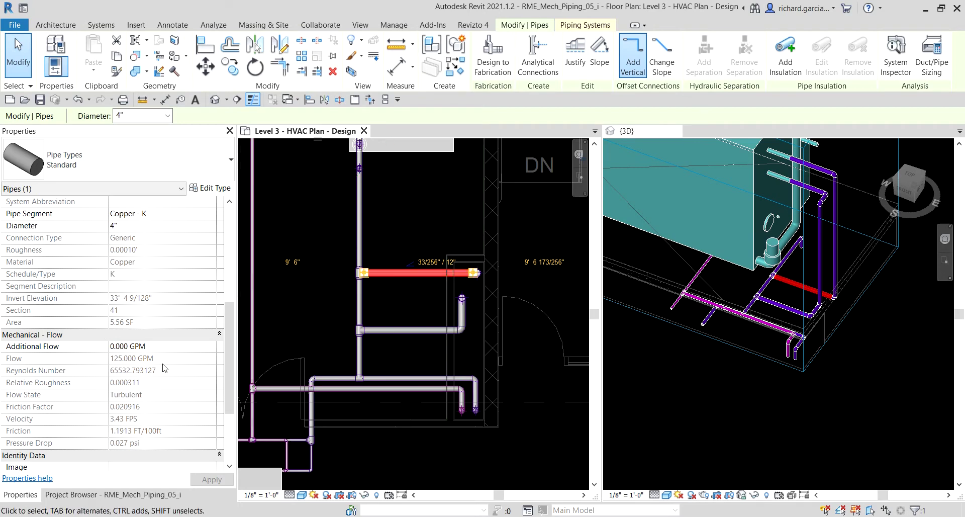
left_click(409, 333)
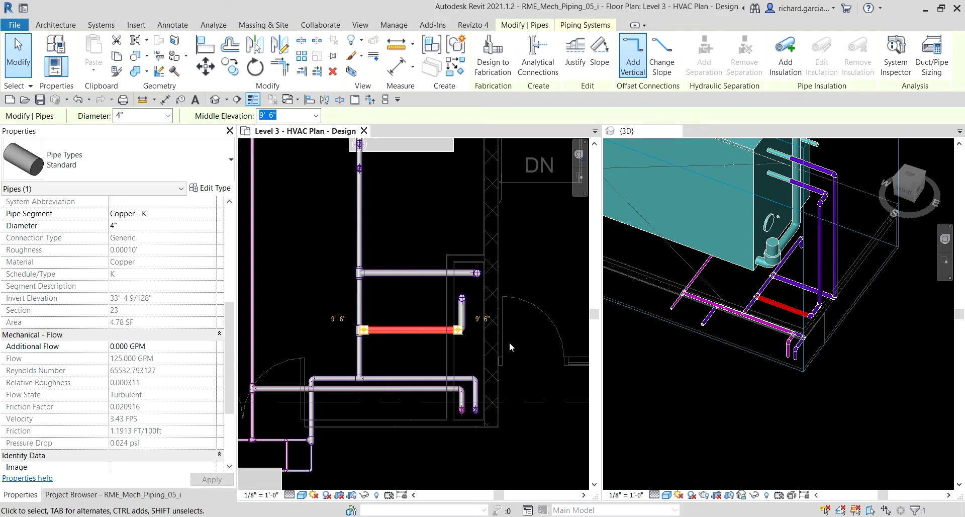
left_click(537, 433)
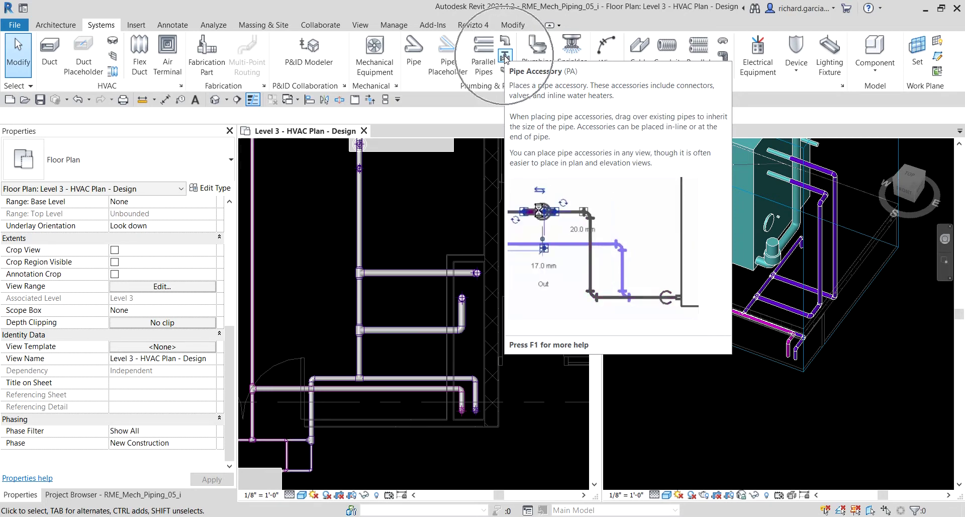
- Place a 3" Ball Valve - 2-6 Inch_Bypass pipe accessory in the middle of the short pipe between the two branches
left_click(505, 56)
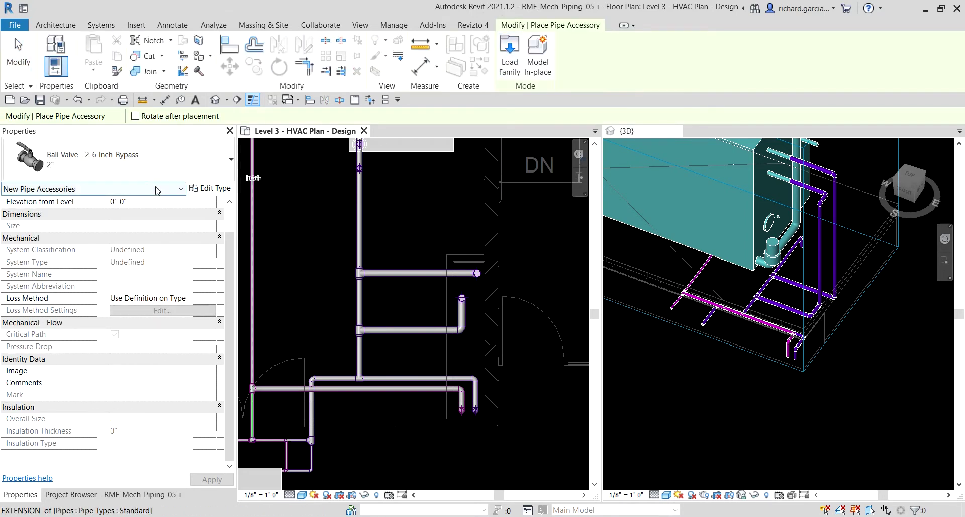
left_click(116, 161)
key("ctrl")
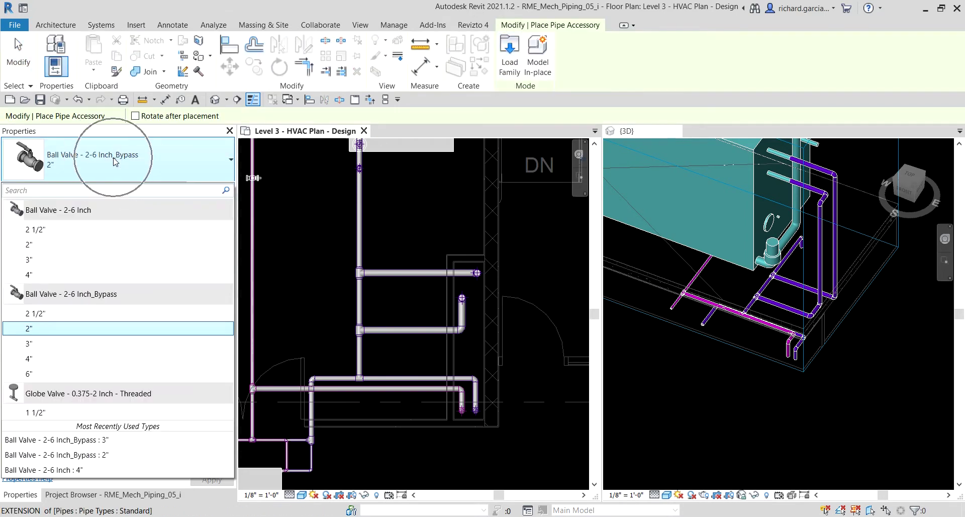
key("ctrl")
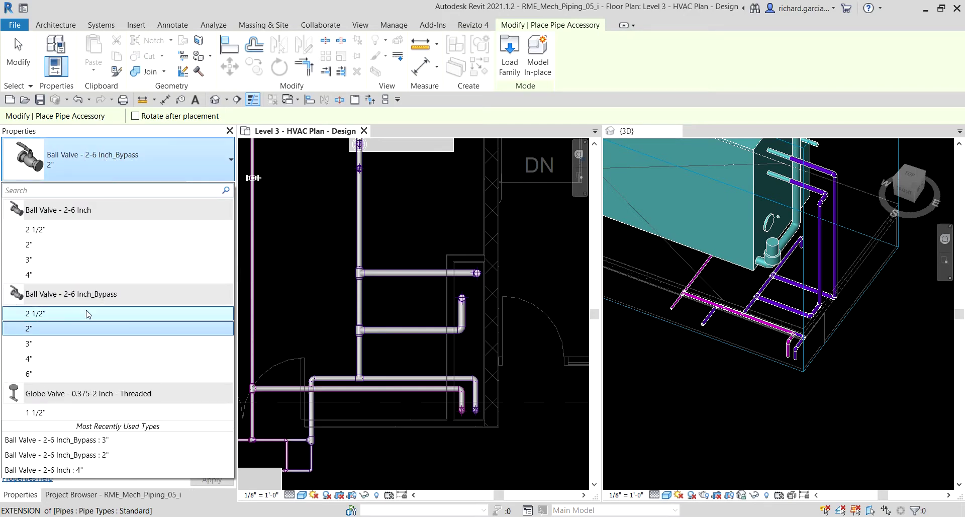
key("ctrl")
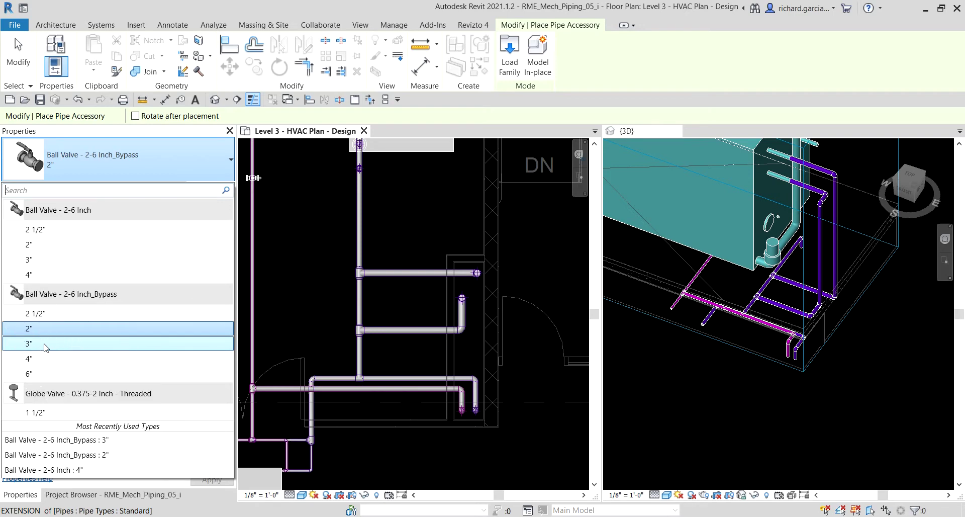
left_click(46, 344)
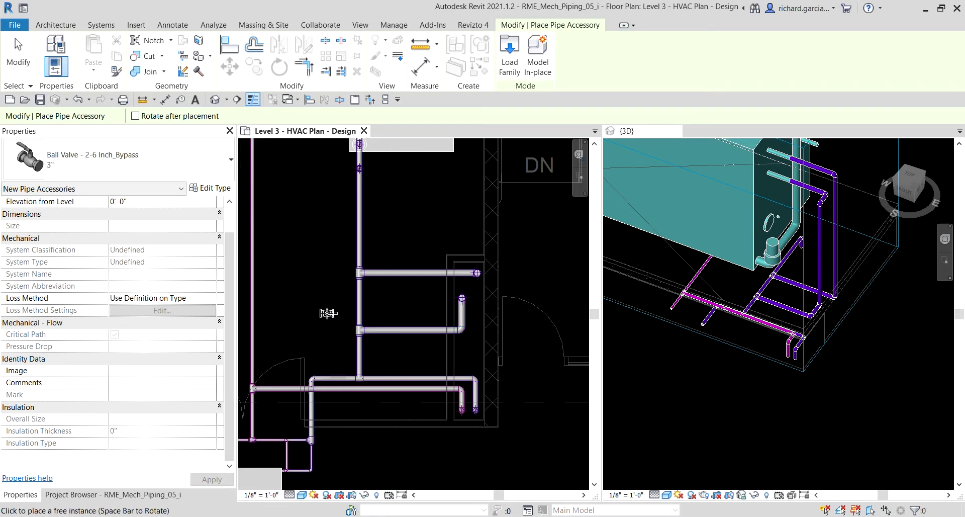
scroll(325, 314, "up", 4)
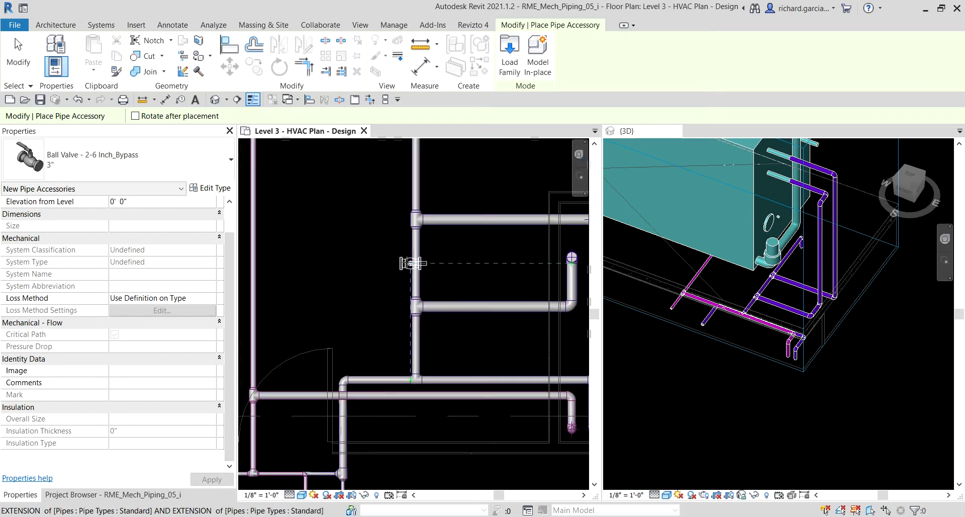
middle_click_drag(413, 263, 330, 268)
scroll(328, 263, "up", 2)
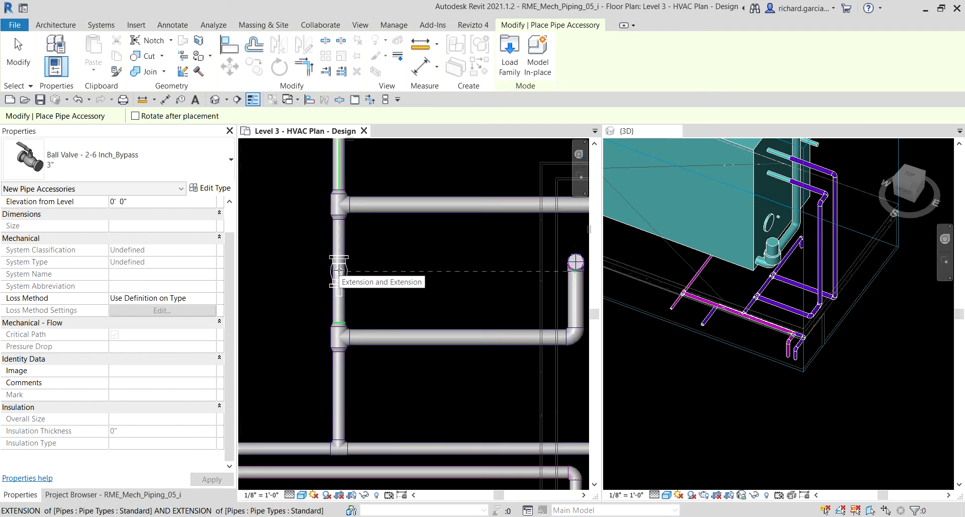
left_click(339, 272)
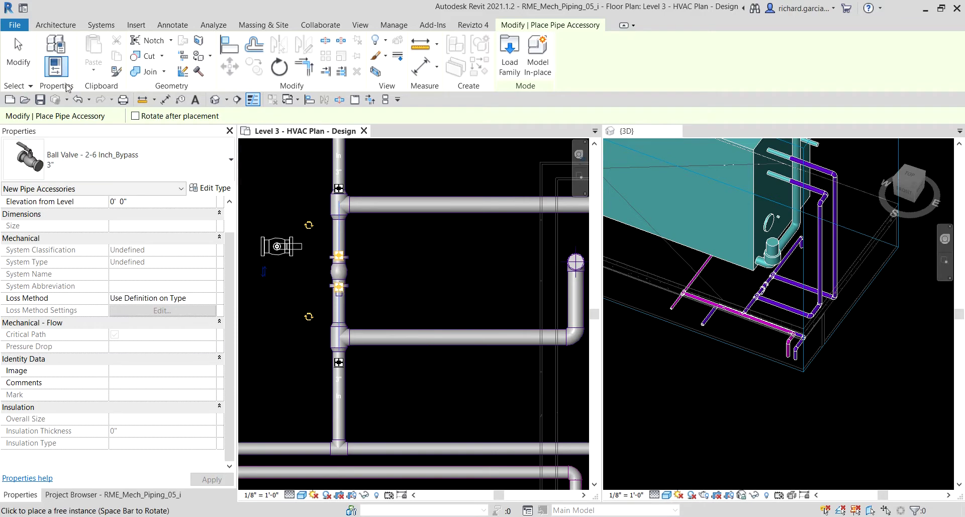
left_click(18, 53)
- Rotate the new ball valve about the pipe axis so its handle points sideways, away from the branch pipes
scroll(764, 281, "up", 10)
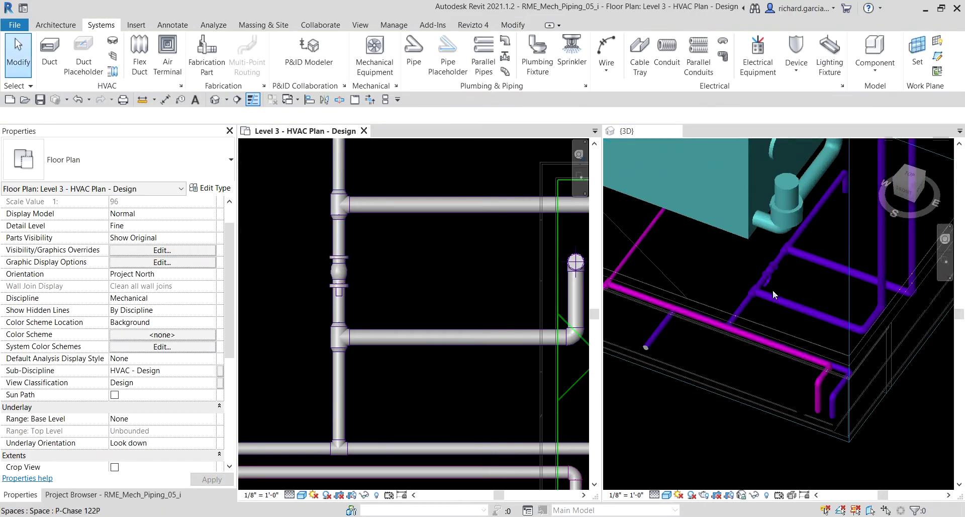
scroll(773, 282, "down", 5)
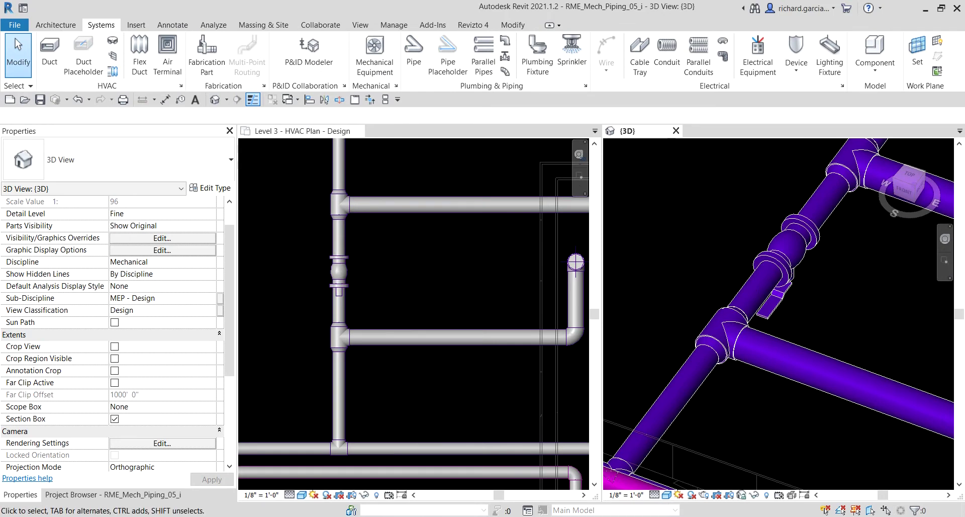
scroll(351, 267, "up", 3)
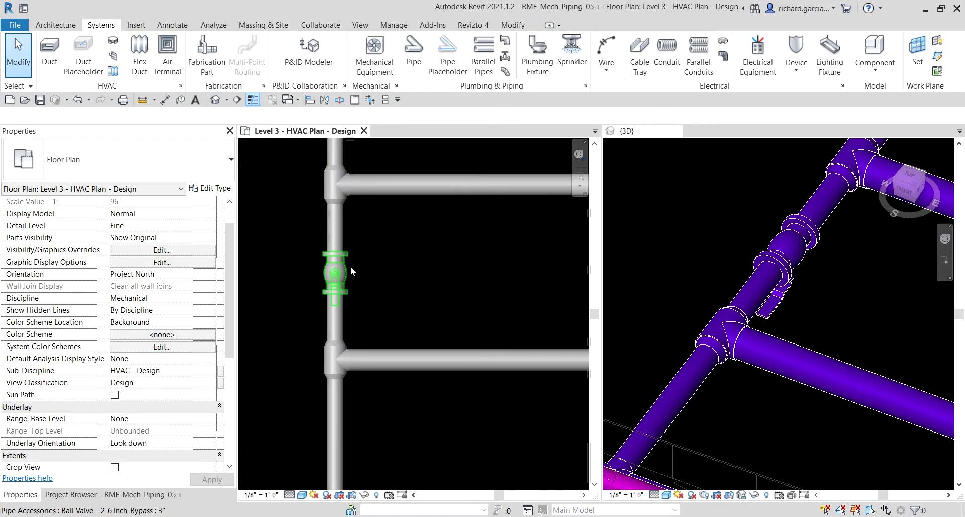
left_click(350, 268)
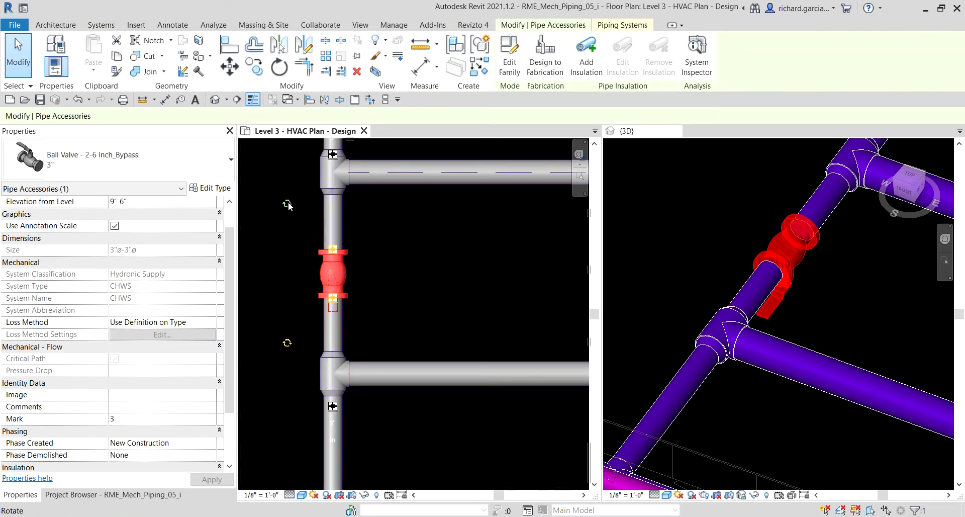
left_click(287, 204)
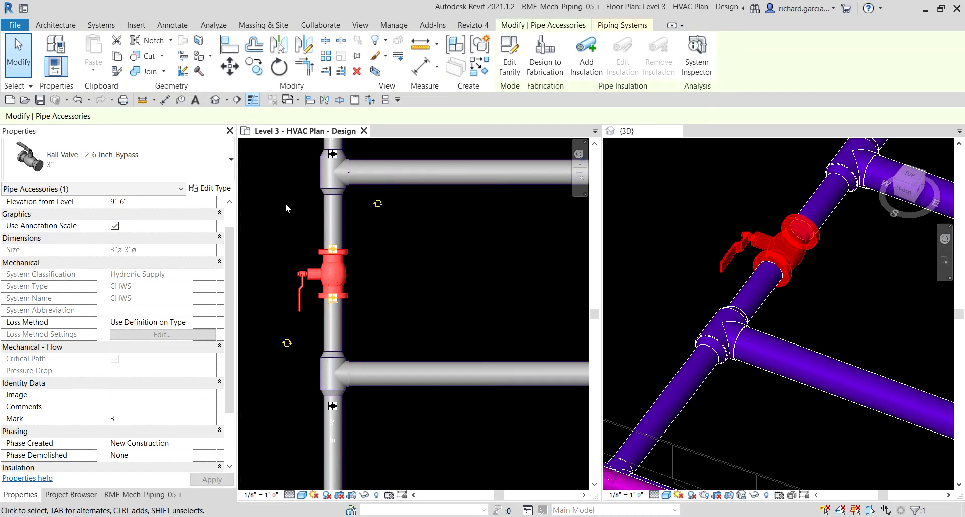
left_click(439, 289)
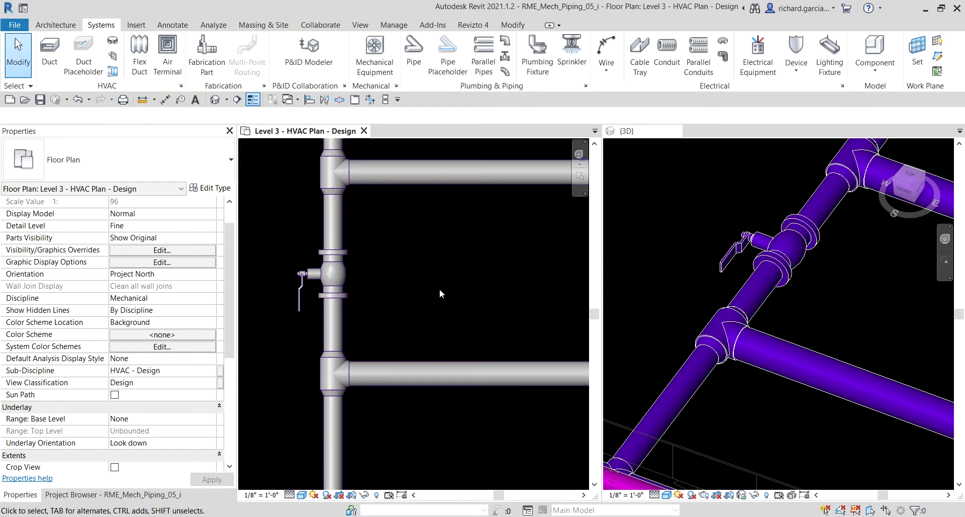
scroll(404, 266, "down", 2)
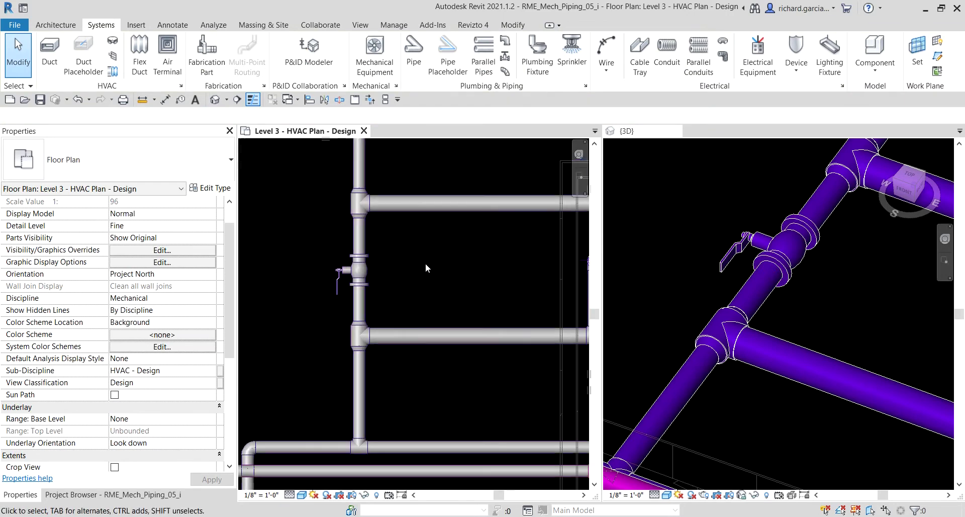
- Check the flow properties of the bypass pipe's upper segment and both horizontal branch pipes, and clear the selection
scroll(435, 274, "down", 1)
middle_click_drag(442, 279, 374, 282)
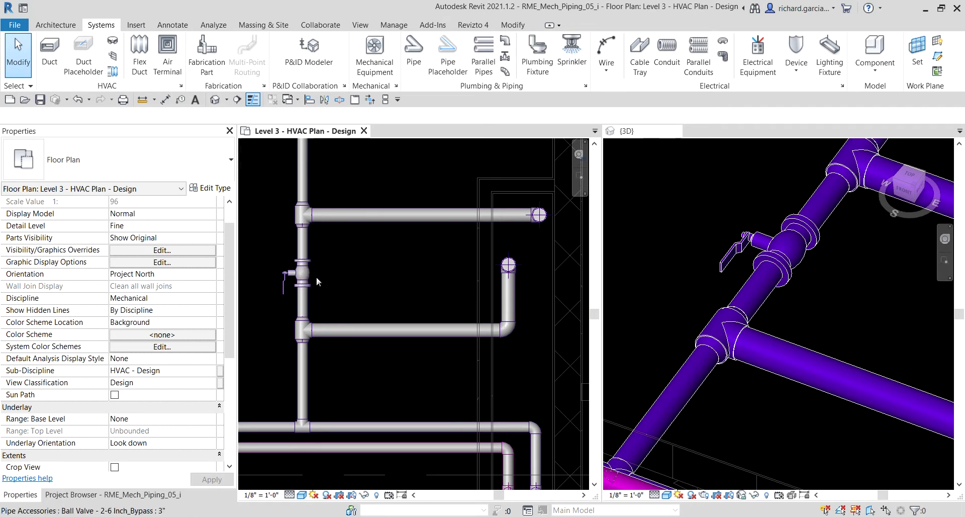
left_click(305, 236)
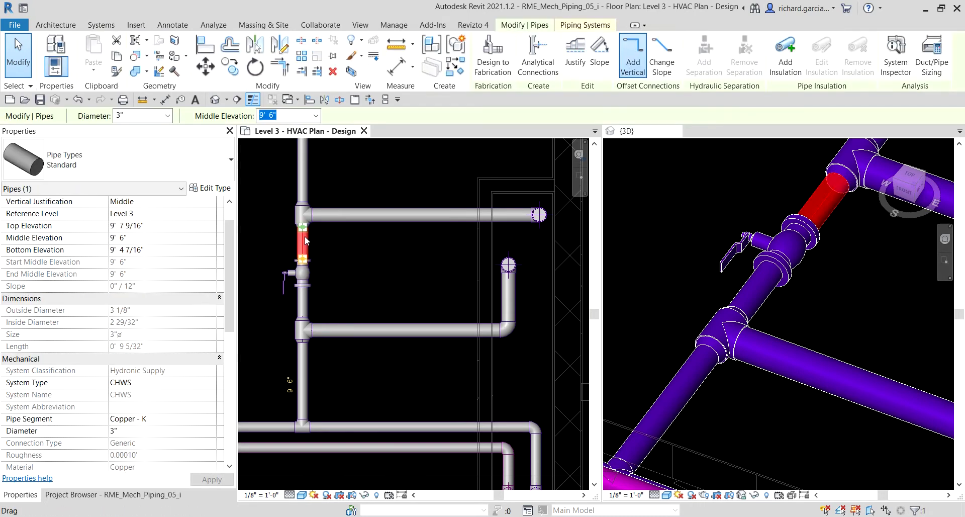
left_click(343, 305)
left_click(366, 331)
scroll(210, 383, "down", 2)
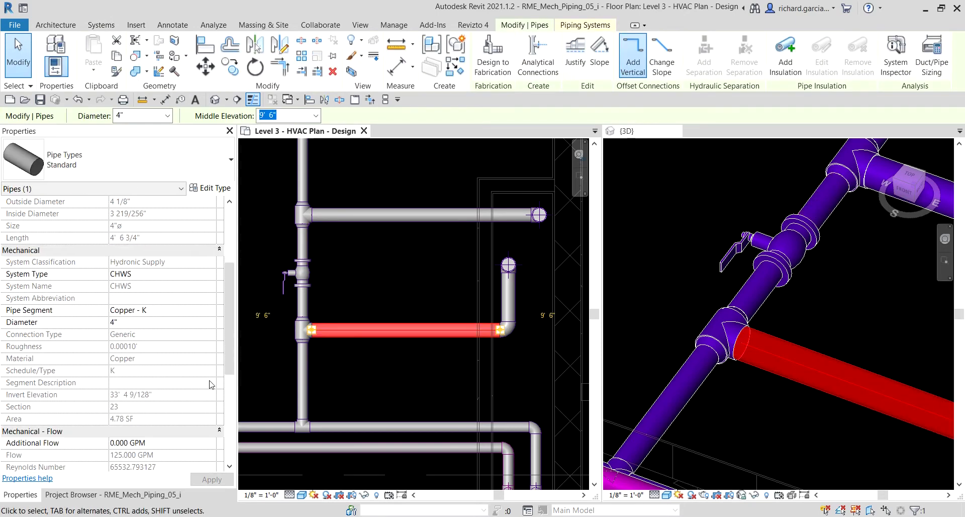
scroll(210, 384, "down", 3)
scroll(387, 302, "up", 4)
scroll(396, 266, "down", 6)
middle_click_drag(418, 255, 377, 292)
left_click(380, 258)
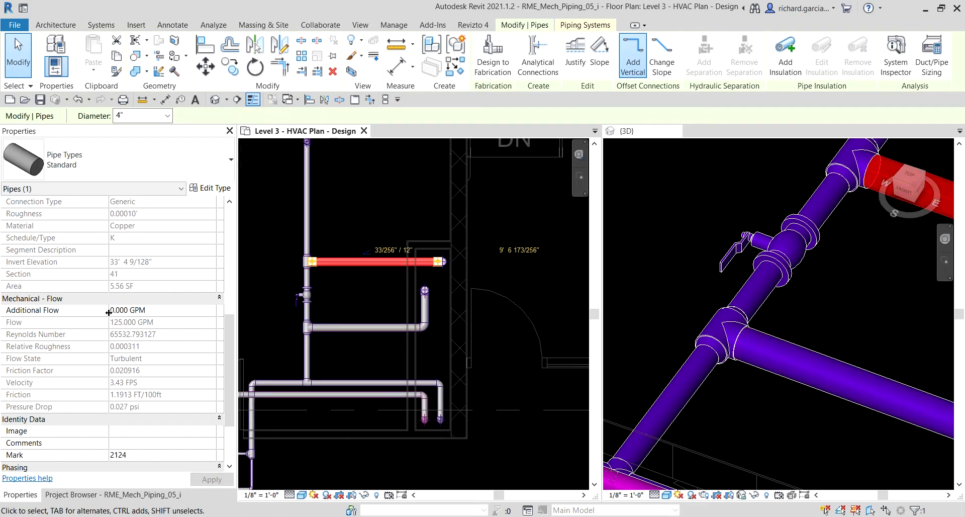
key("Escape")
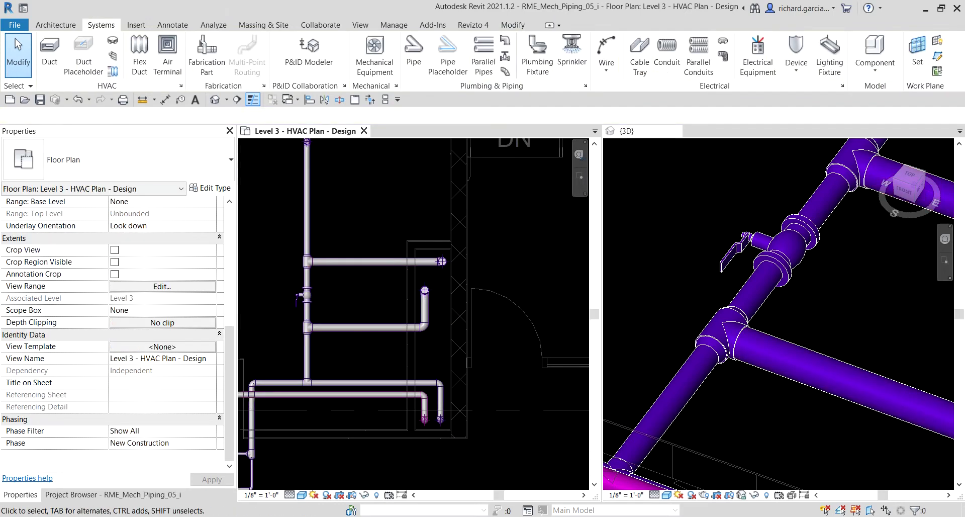
- Place a 4" Ball Valve - 2-6 Inch pipe accessory on the upper horizontal branch, dismissing the save reminder without saving
left_click(506, 56)
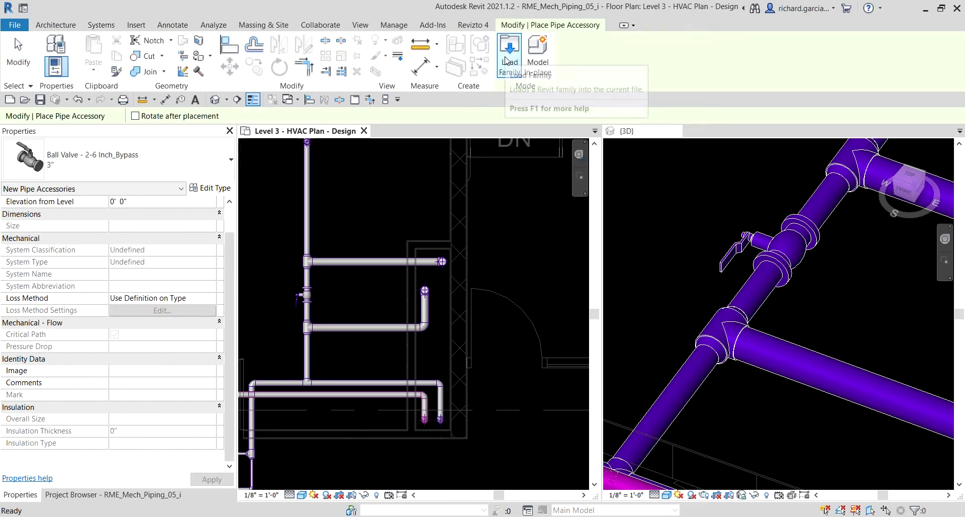
left_click(148, 162)
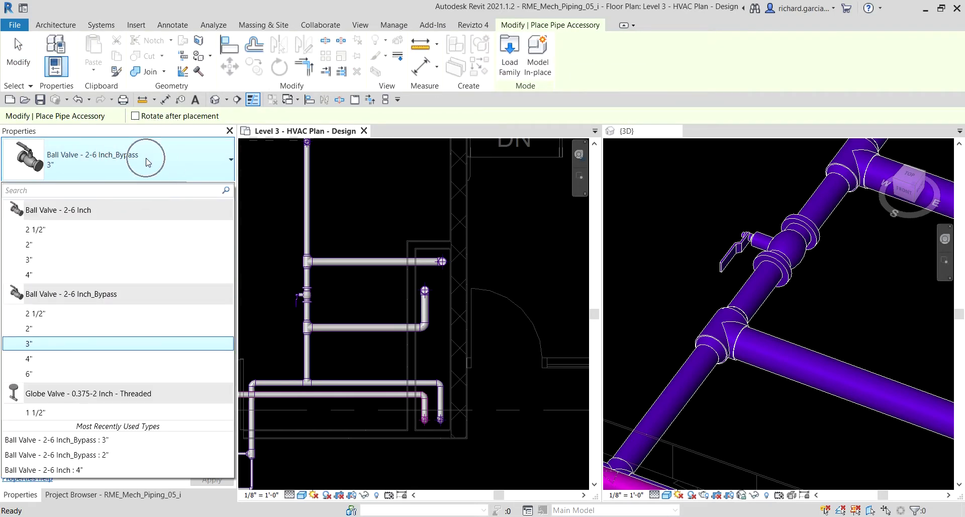
mouse_move(87, 215)
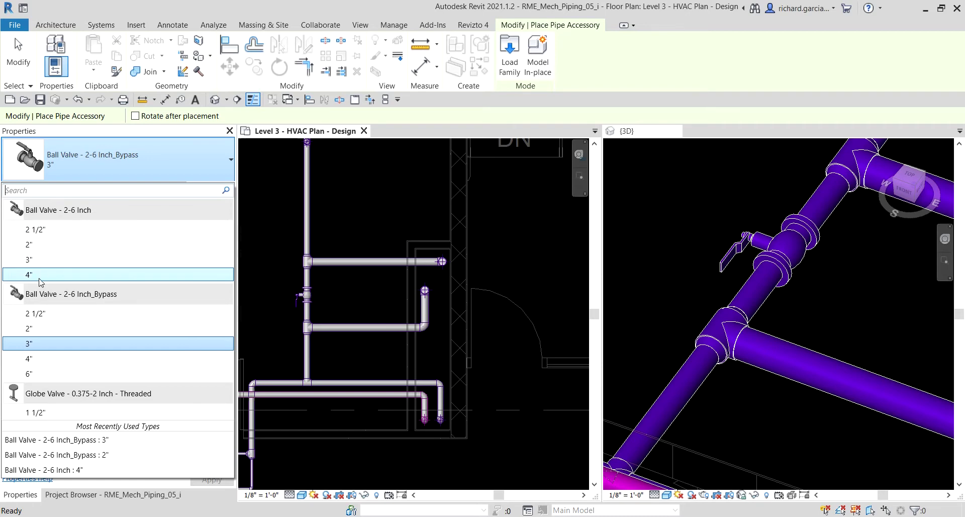
mouse_move(40, 281)
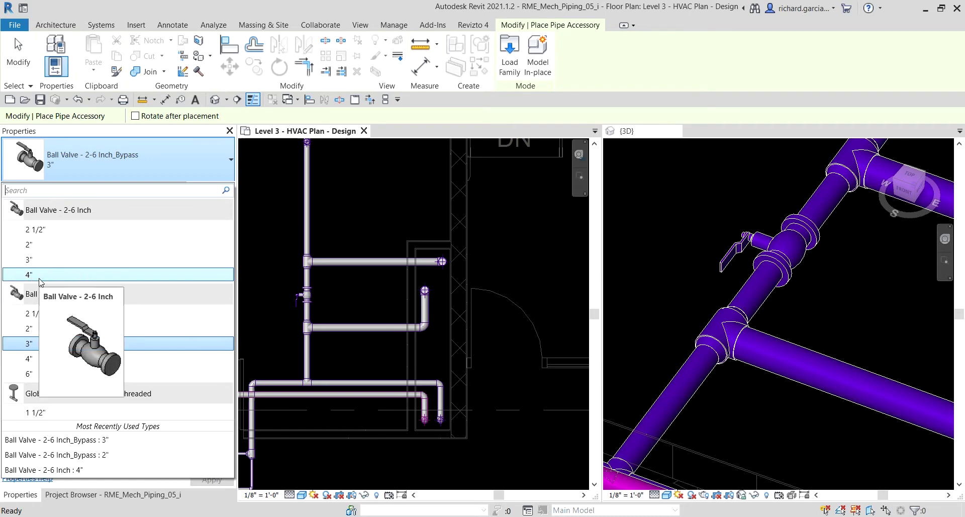
left_click(40, 276)
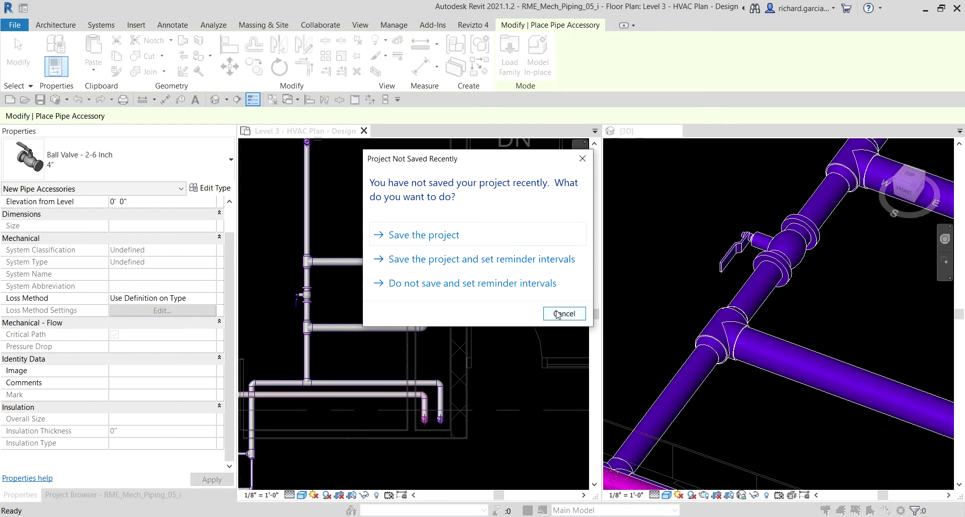
left_click(557, 314)
scroll(350, 259, "up", 3)
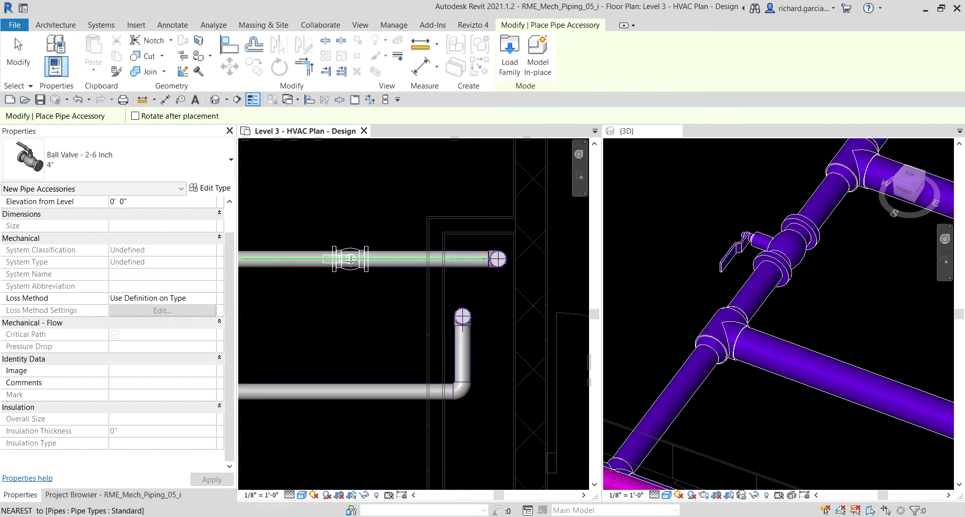
left_click(362, 259)
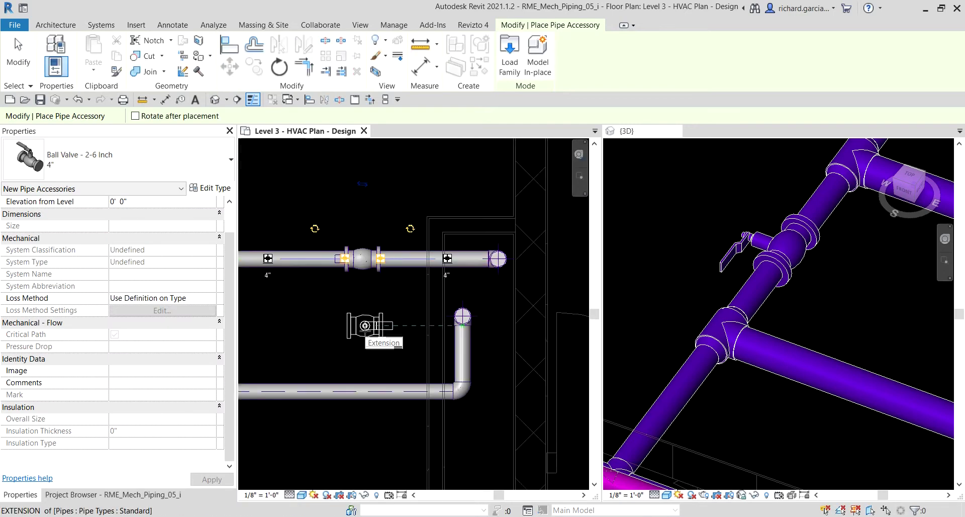
- Place another 4" Ball Valve - 2-6 Inch at the midpoint of the lower horizontal branch and end the placement command
scroll(366, 327, "up", 3)
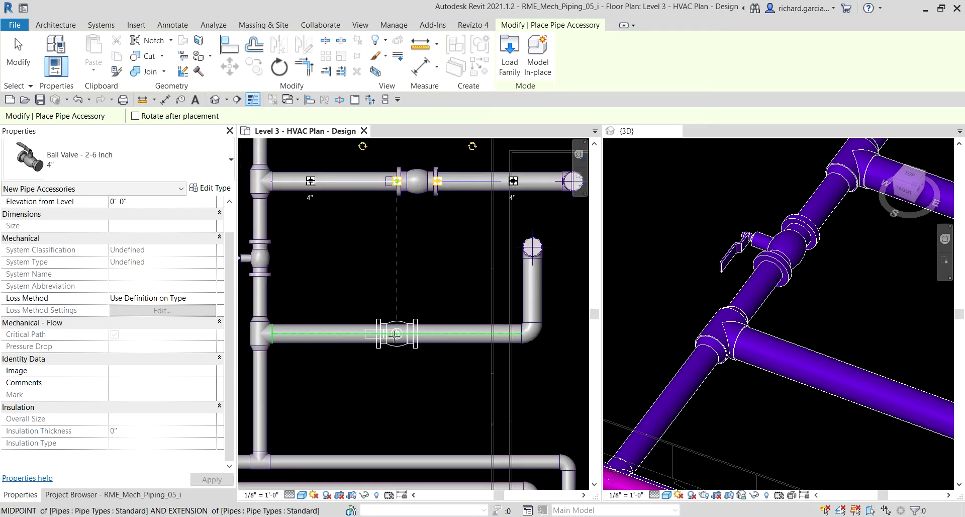
left_click(397, 333)
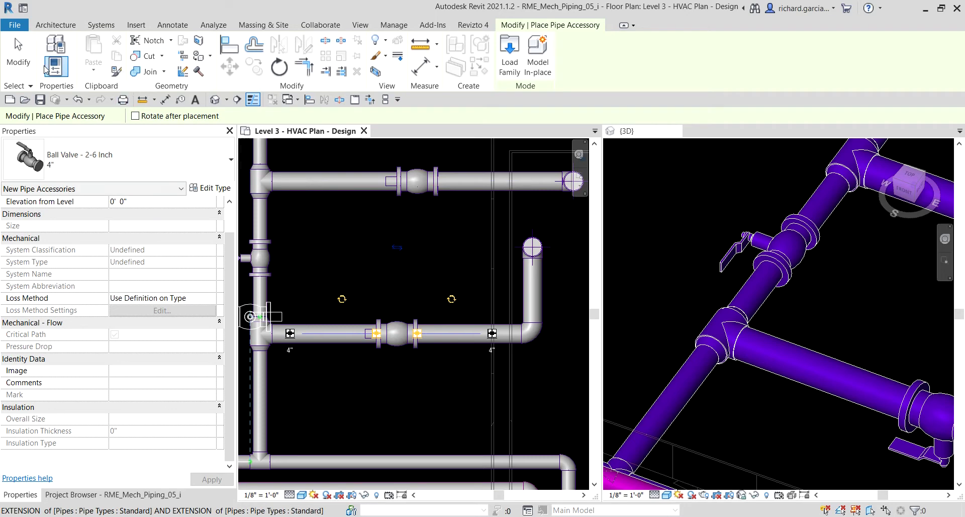
left_click(18, 53)
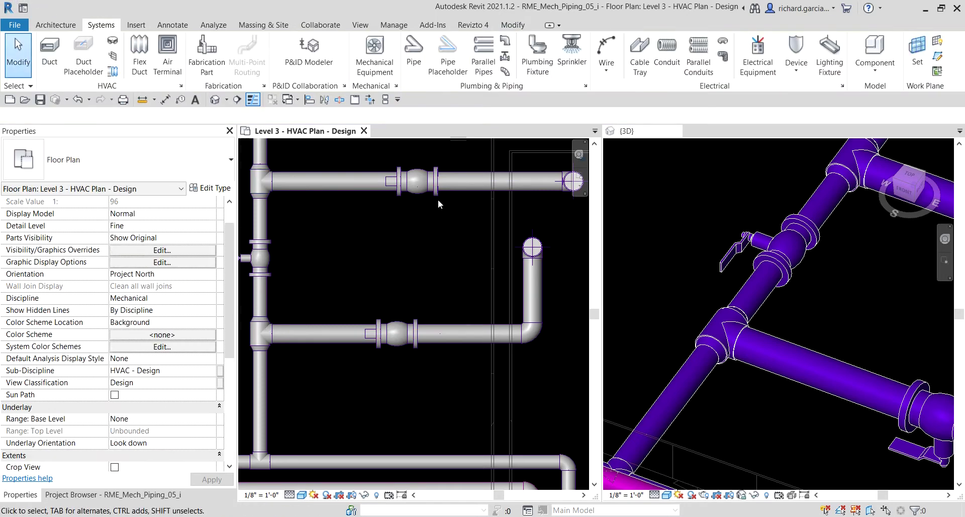
- Align the lower branch valve's right flange face with the right flange face of the upper branch valve in plan
middle_click_drag(439, 203, 392, 222)
left_click(310, 99)
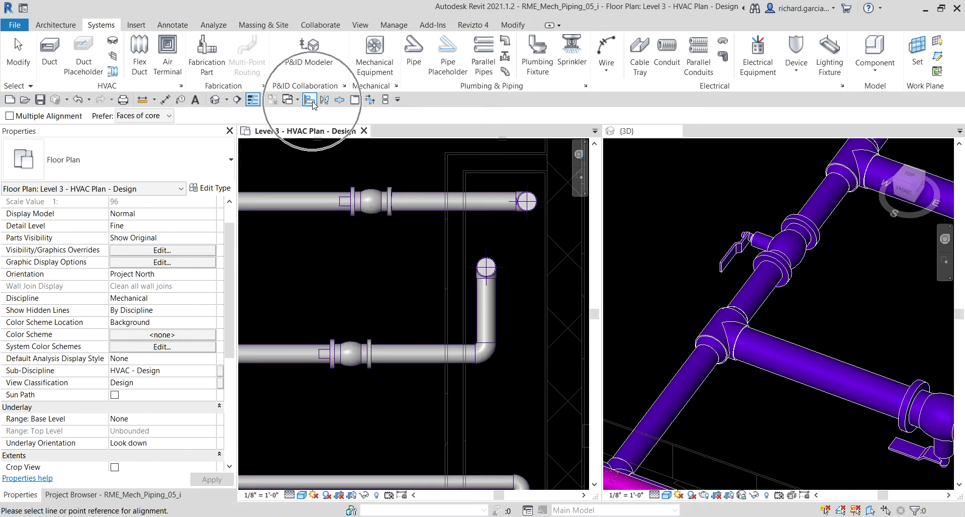
scroll(390, 218, "up", 2)
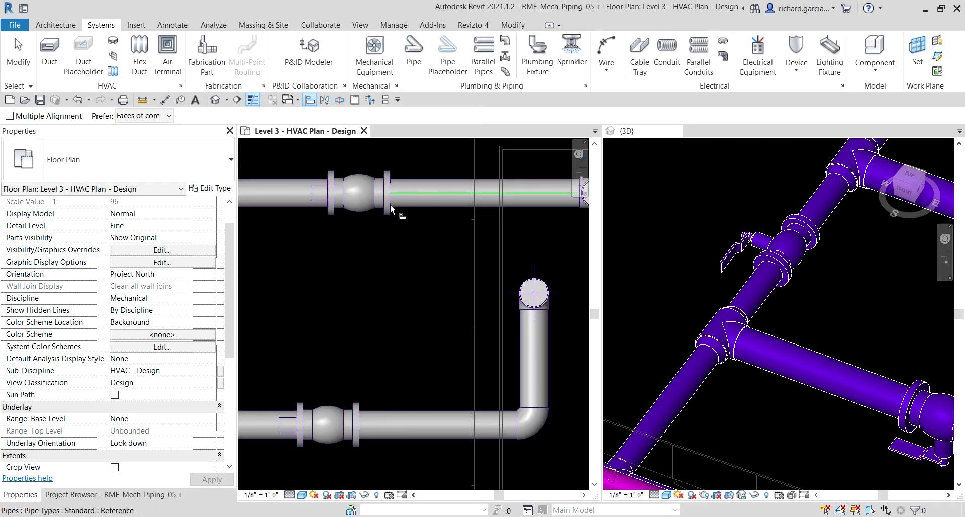
left_click(363, 402)
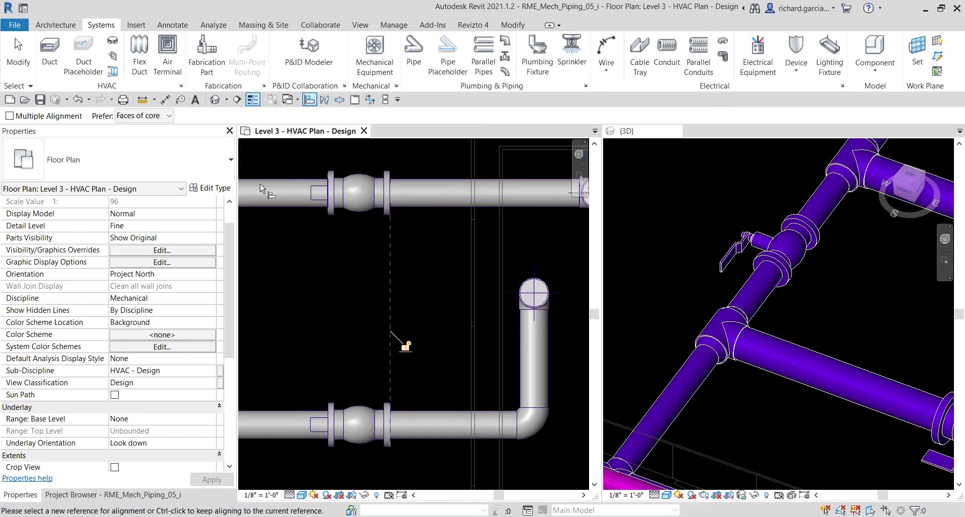
left_click(27, 59)
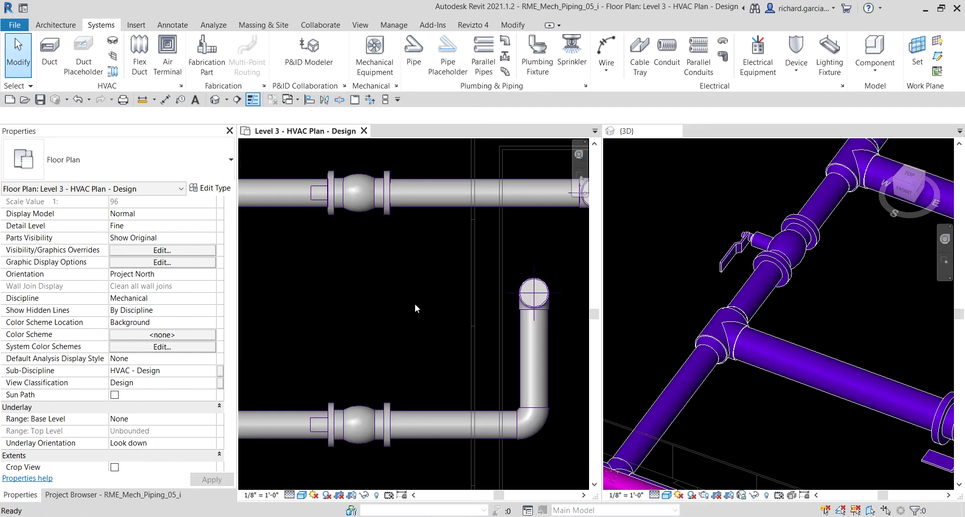
- Rotate the upper branch's ball valve about the pipe axis until its handle points straight up, and clear the selection
left_click(387, 217)
scroll(356, 262, "down", 1)
middle_click_drag(356, 263, 408, 314)
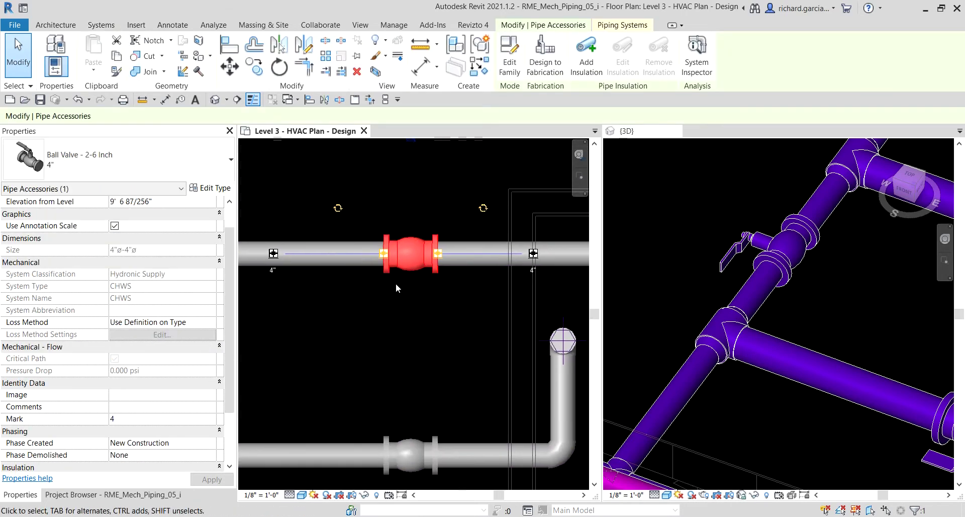
left_click(338, 209)
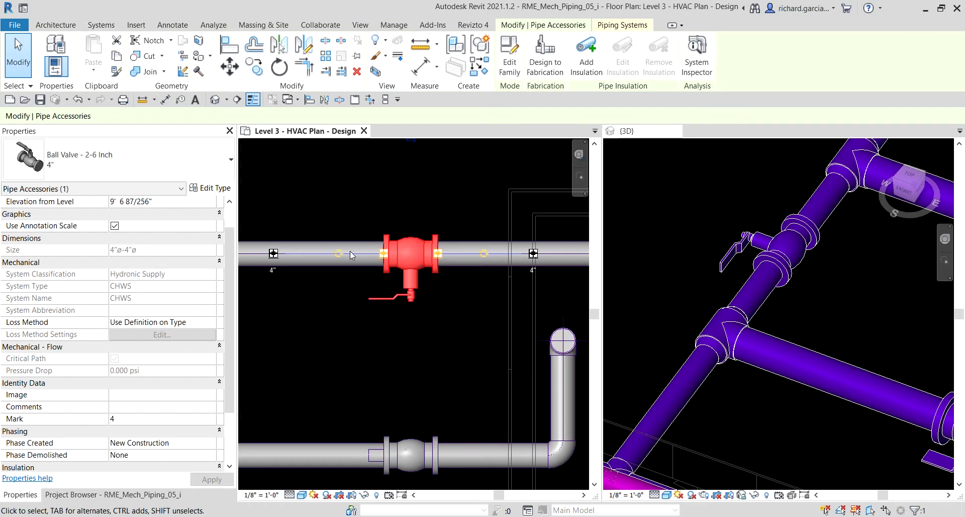
key("space")
left_click(415, 399)
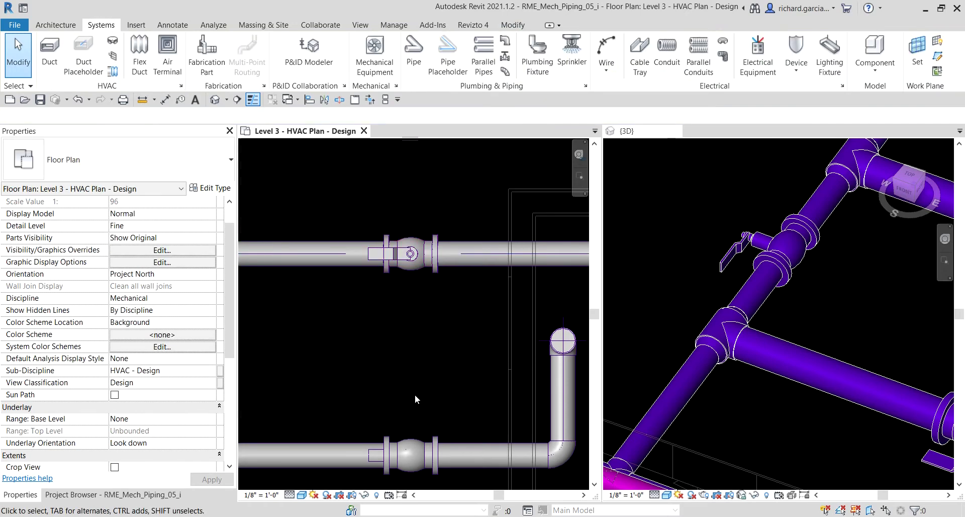
- Rotate the lower branch's ball valve about the pipe axis until its handle points upward, using the 3D view to check its orientation
scroll(483, 315, "down", 3)
left_click(464, 359)
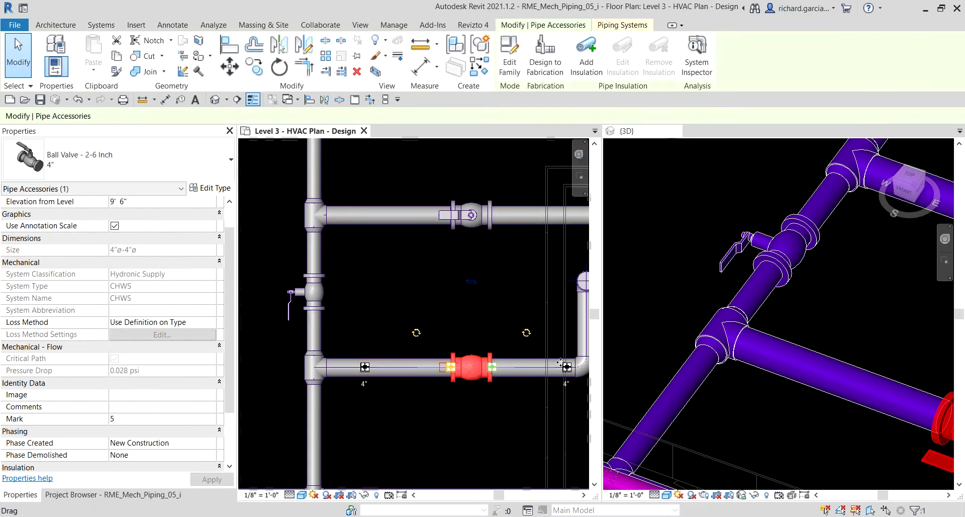
scroll(669, 337, "down", 3)
middle_click_drag(839, 341, 793, 310)
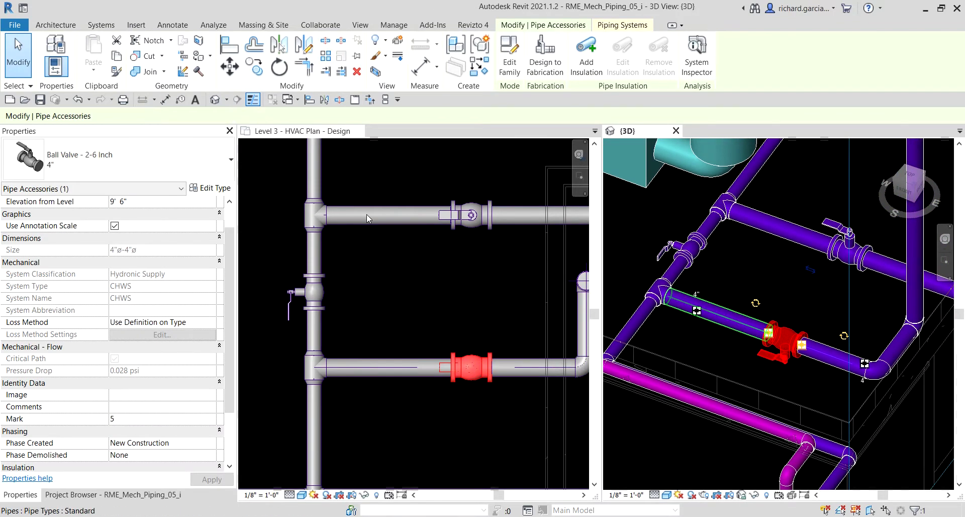
scroll(399, 312, "up", 3)
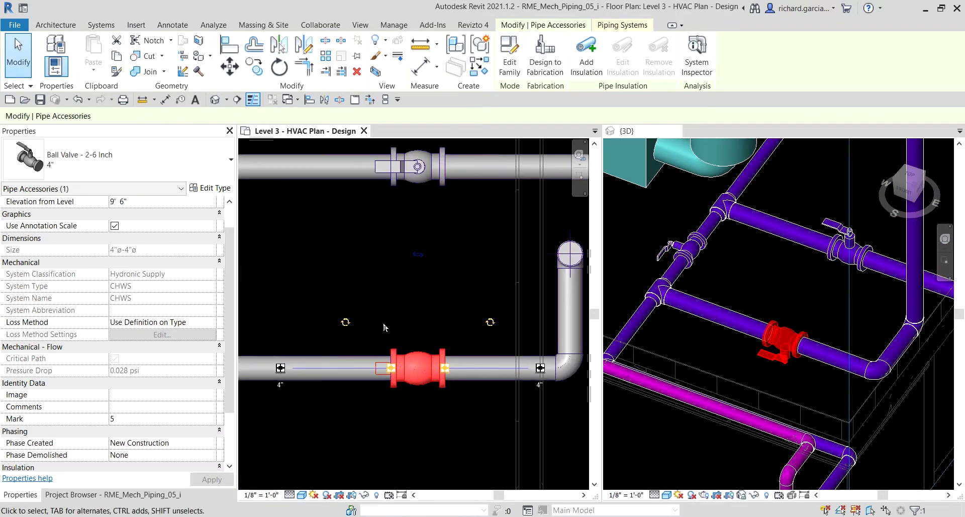
left_click(345, 322)
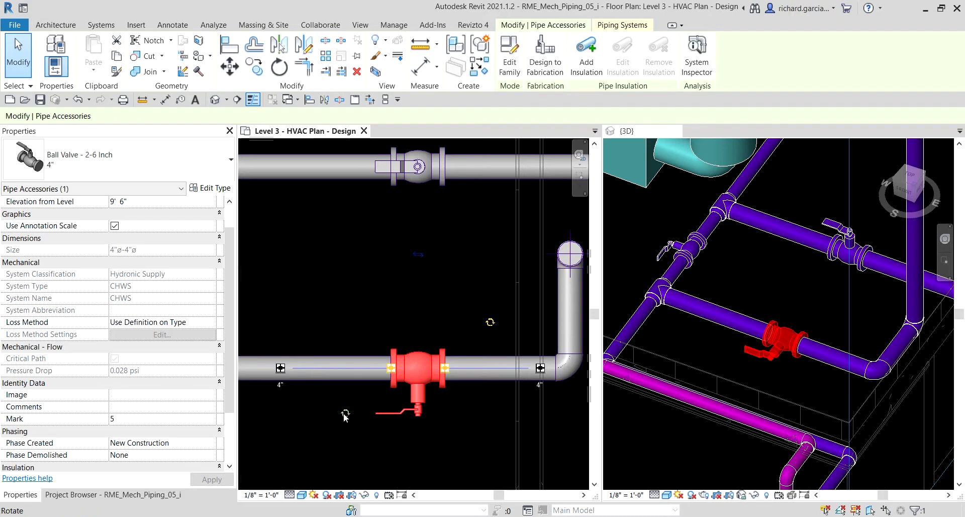
left_click(317, 260)
scroll(315, 260, "down", 3)
middle_click_drag(315, 261, 375, 285)
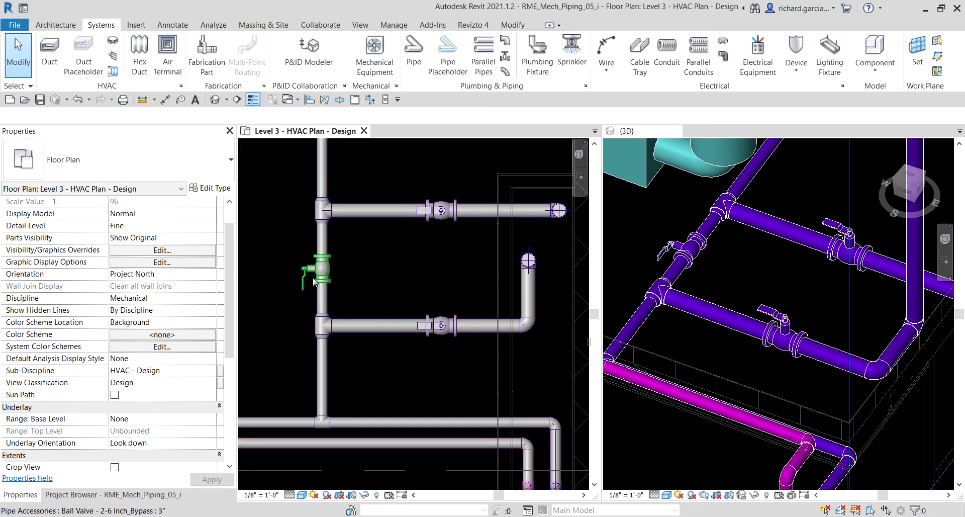
- Check the flow properties of the bypass pipe segments on both sides of the bypass valve, and clear the selection
left_click(327, 231)
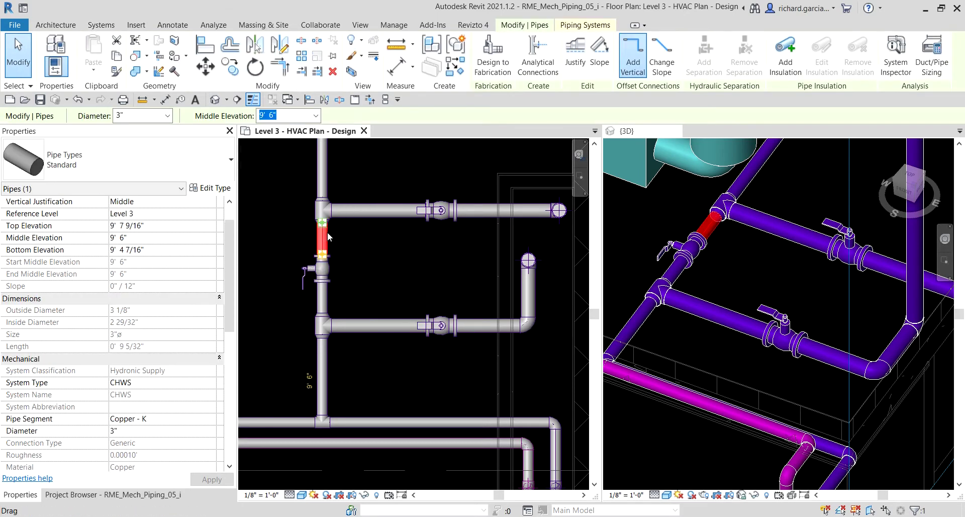
scroll(56, 320, "down", 5)
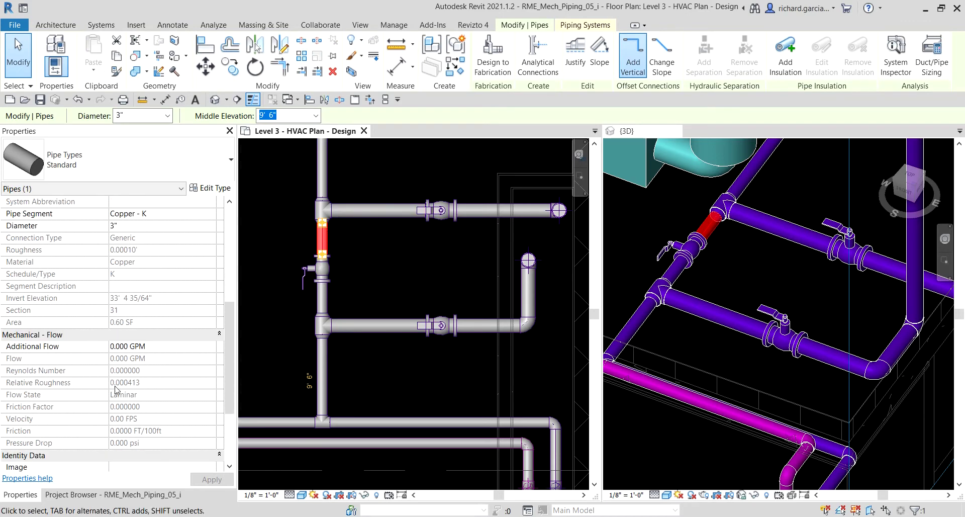
left_click(120, 360)
left_click(376, 267)
left_click(327, 294)
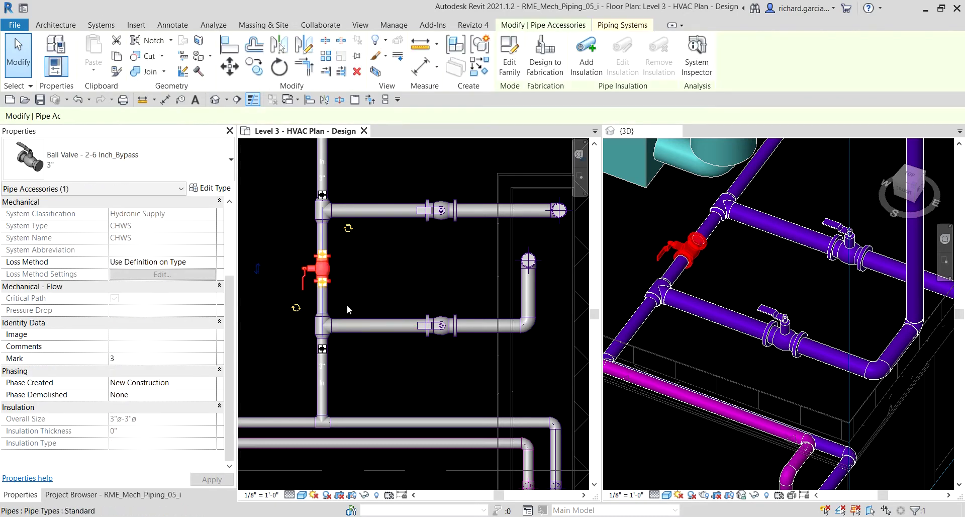
left_click(342, 311)
left_click(323, 302)
scroll(127, 358, "down", 4)
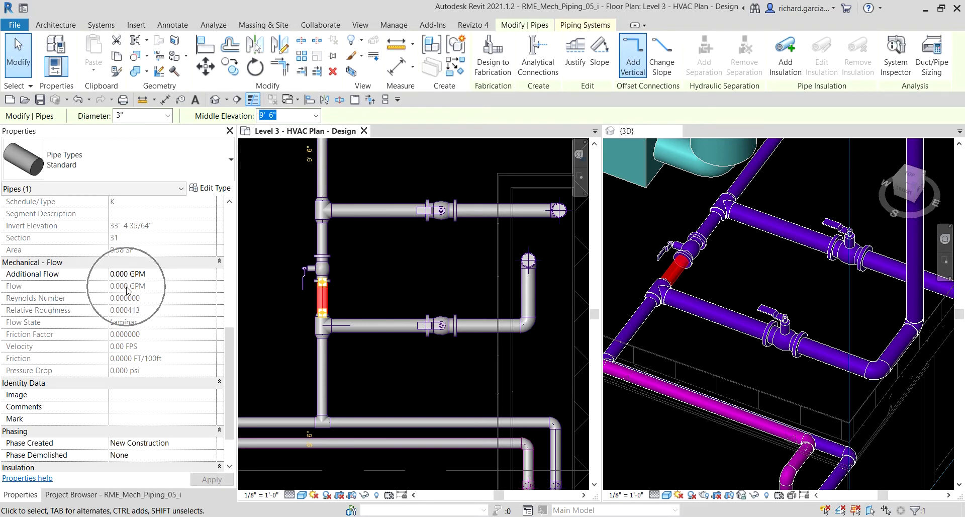
middle_click_drag(398, 287, 364, 308)
left_click(366, 313)
- Compare the flow properties of the upper branch pipe segments on either side of its ball valve
scroll(365, 308, "up", 1)
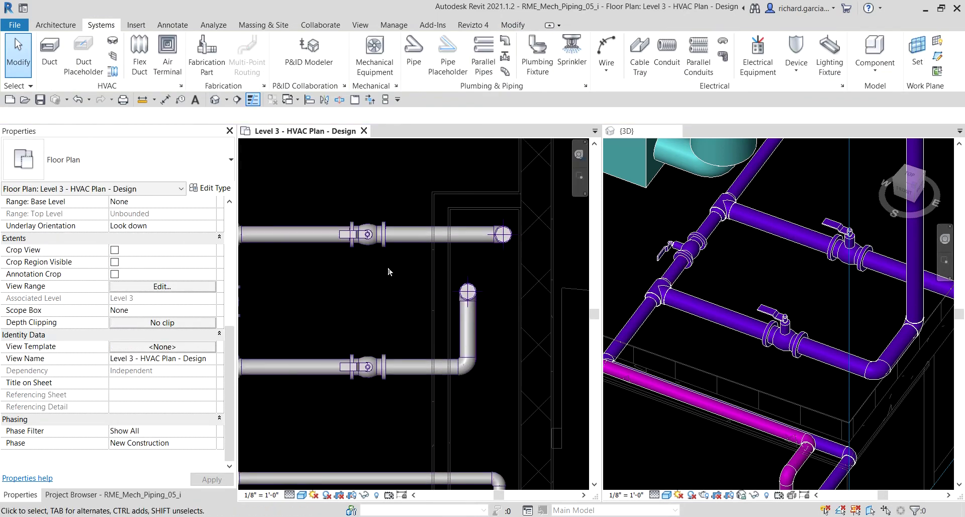
left_click(323, 243)
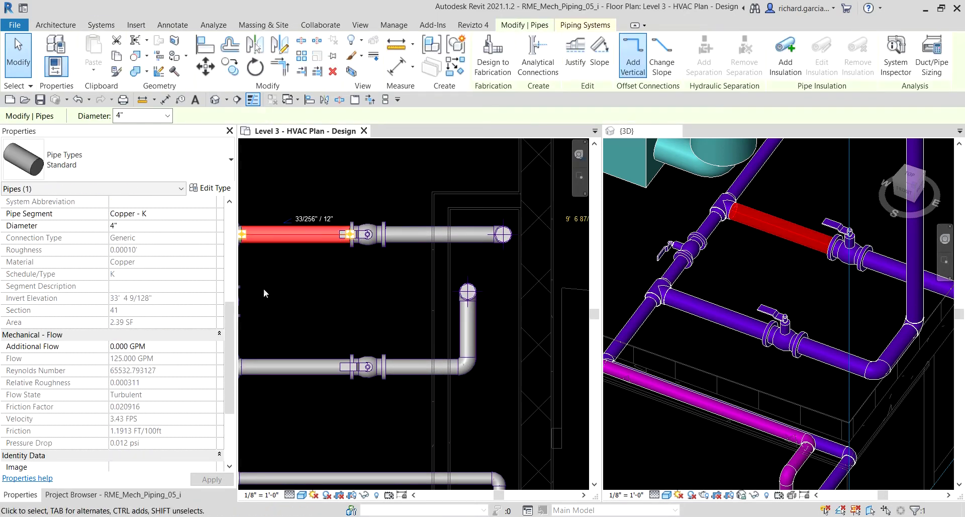
key("ctrl")
left_click(397, 241)
key("ctrl")
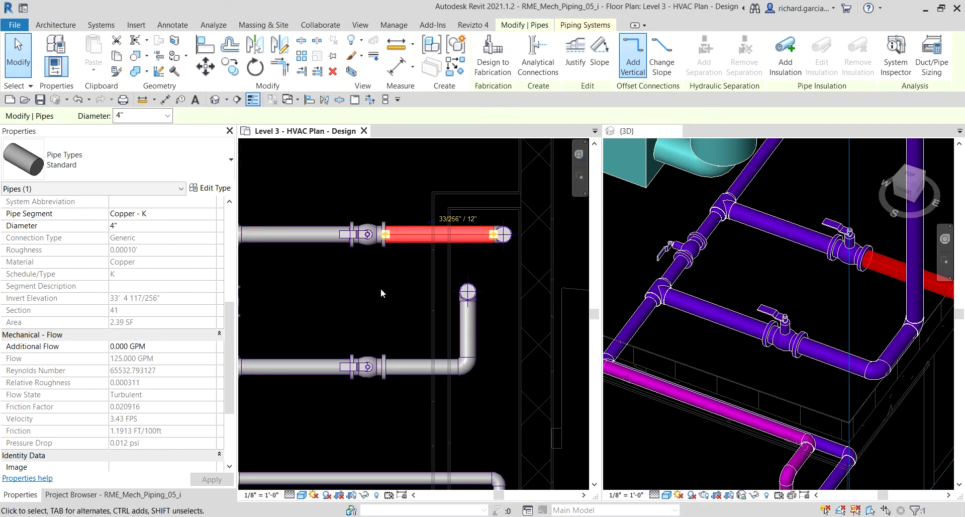
scroll(380, 290, "down", 1)
middle_click_drag(372, 303, 343, 271)
scroll(334, 292, "up", 1)
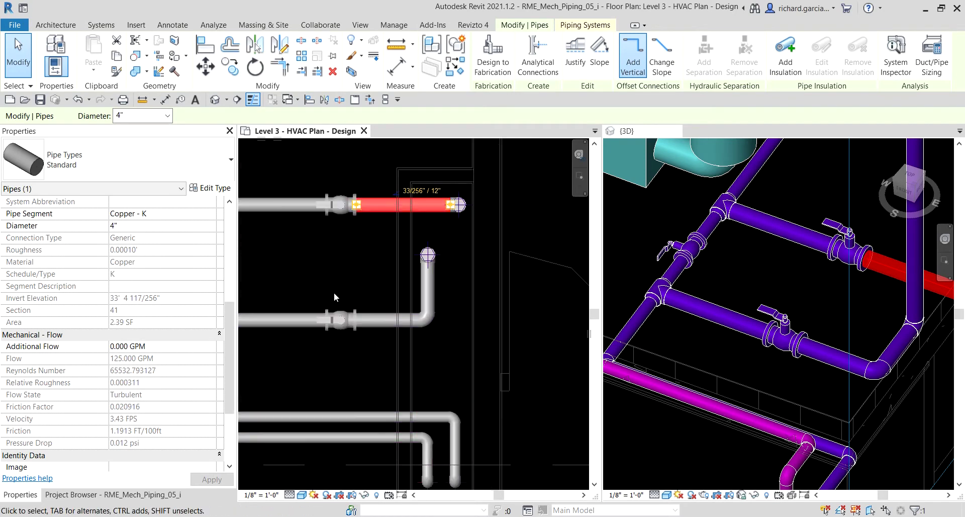
- Compare the flow properties of the lower branch pipe segments on either side of its ball valve, and clear the selection
left_click(367, 324)
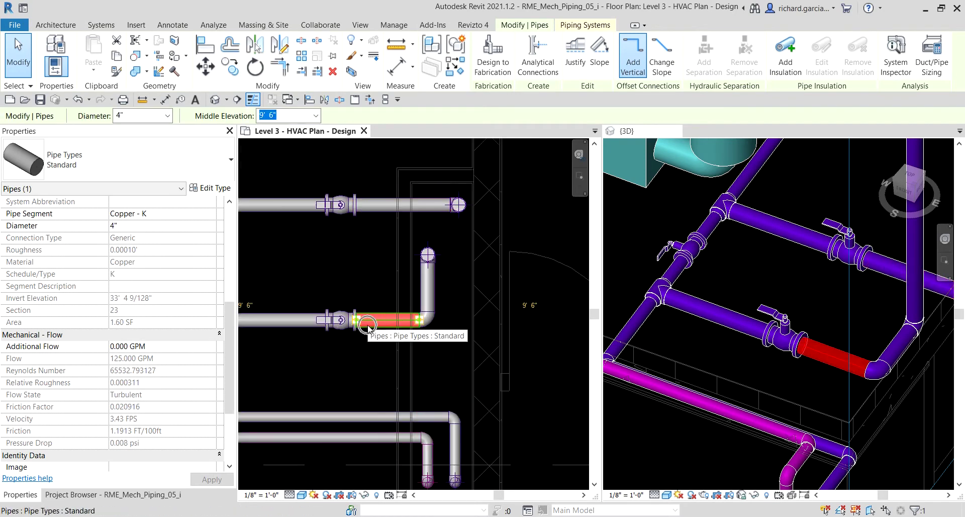
left_click(137, 359)
left_click(303, 329)
left_click(154, 357)
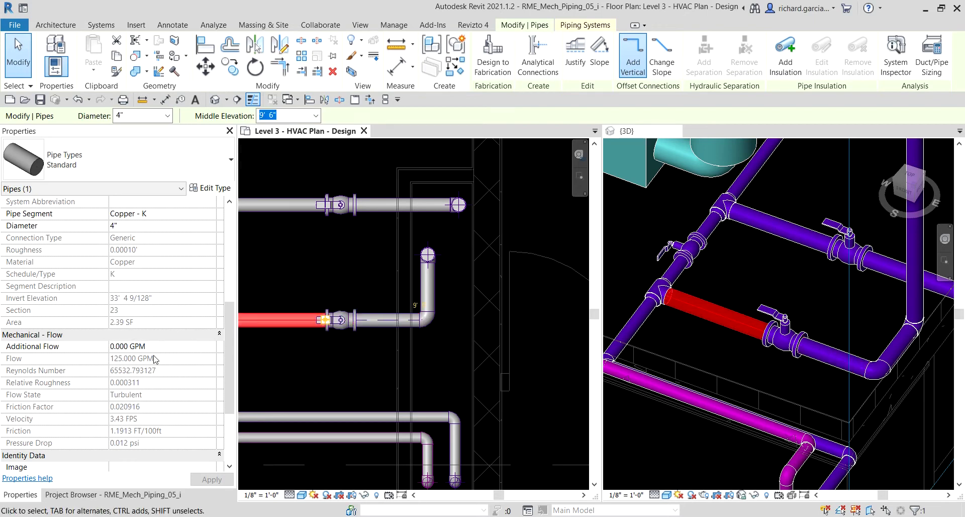
left_click(342, 259)
middle_click_drag(330, 264, 372, 267)
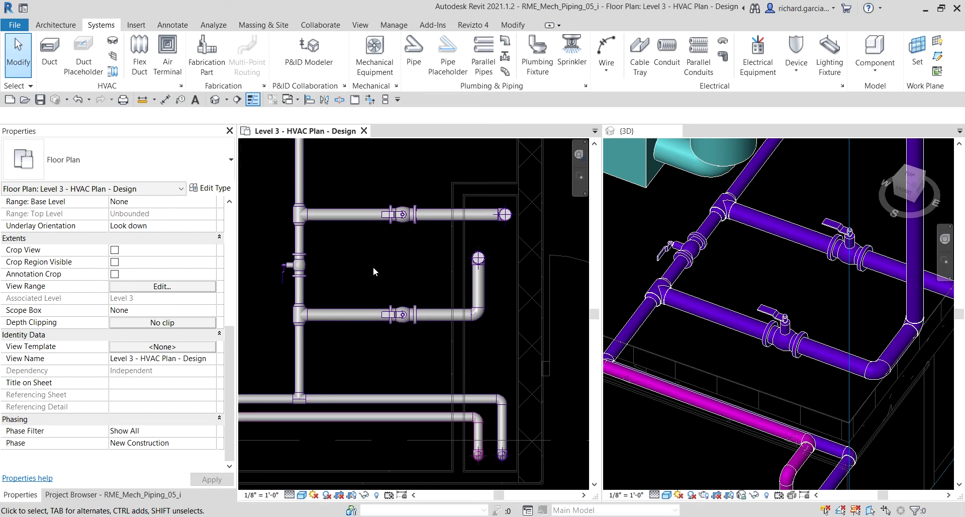
- Change the bypass valve's type to Ball Valve - 2-6 Inch, size 3", and clear the selection
middle_click(335, 265)
middle_click(337, 264)
scroll(397, 254, "up", 8)
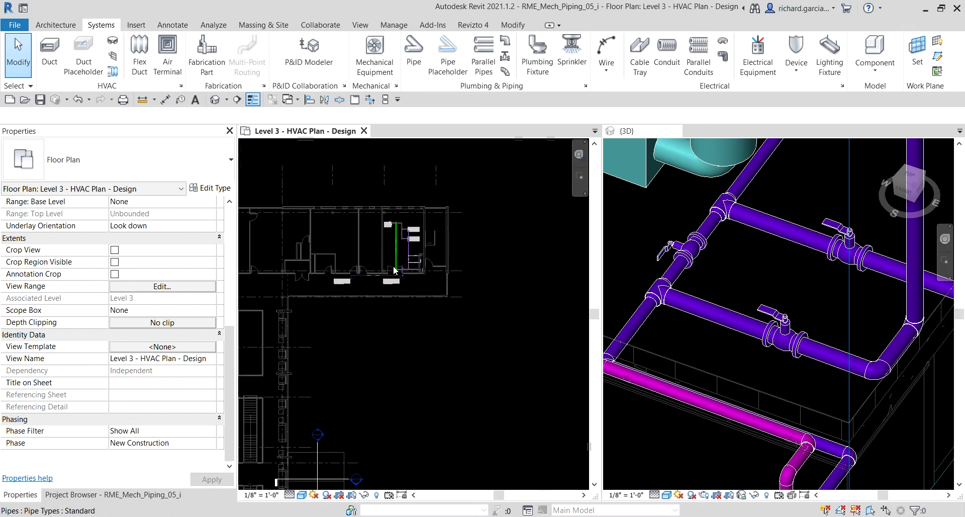
scroll(423, 263, "up", 5)
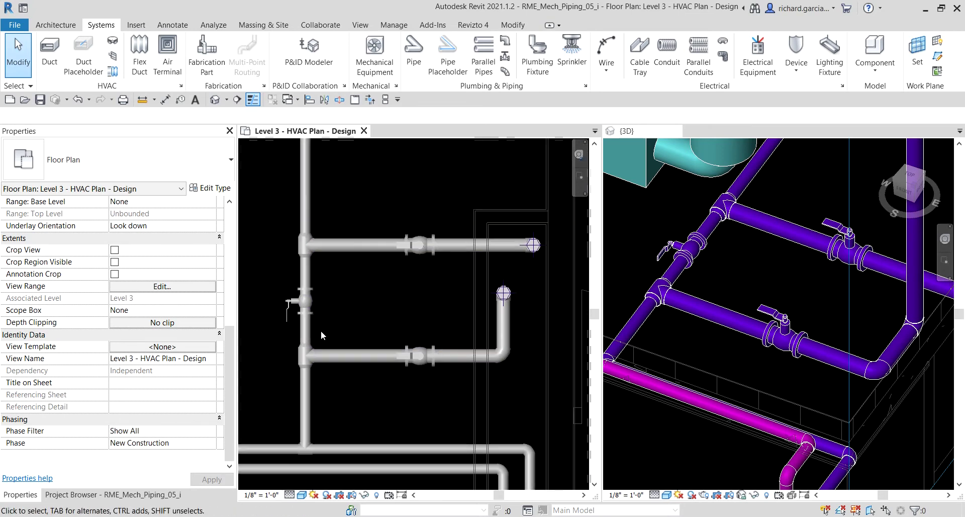
left_click(312, 300)
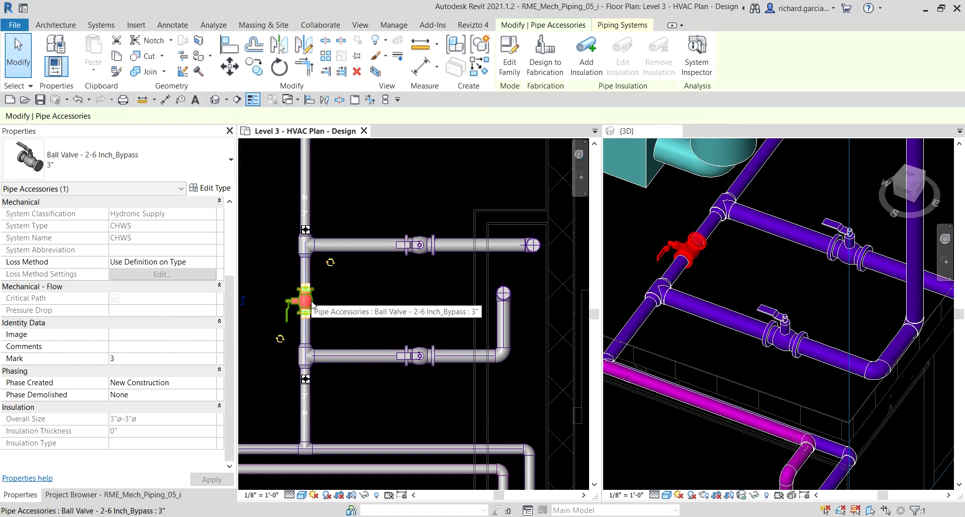
left_click(116, 158)
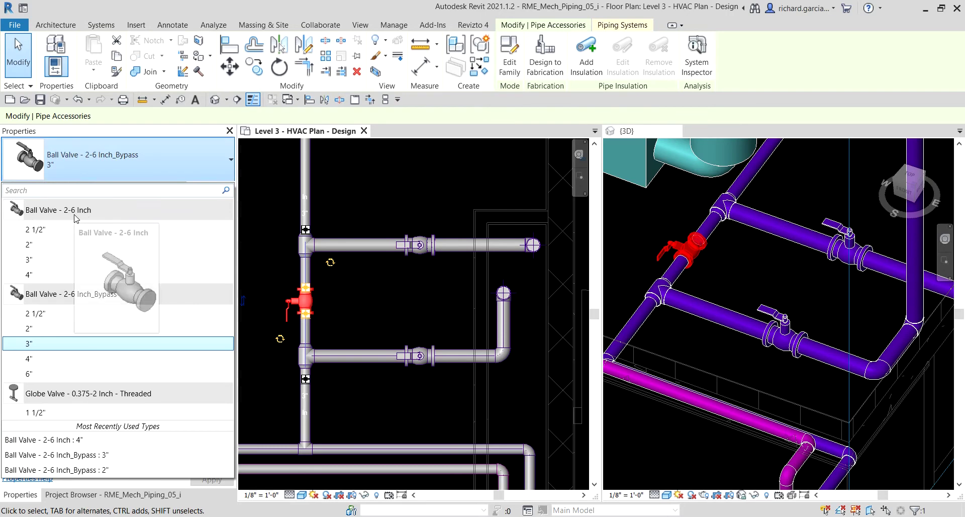
left_click(76, 218)
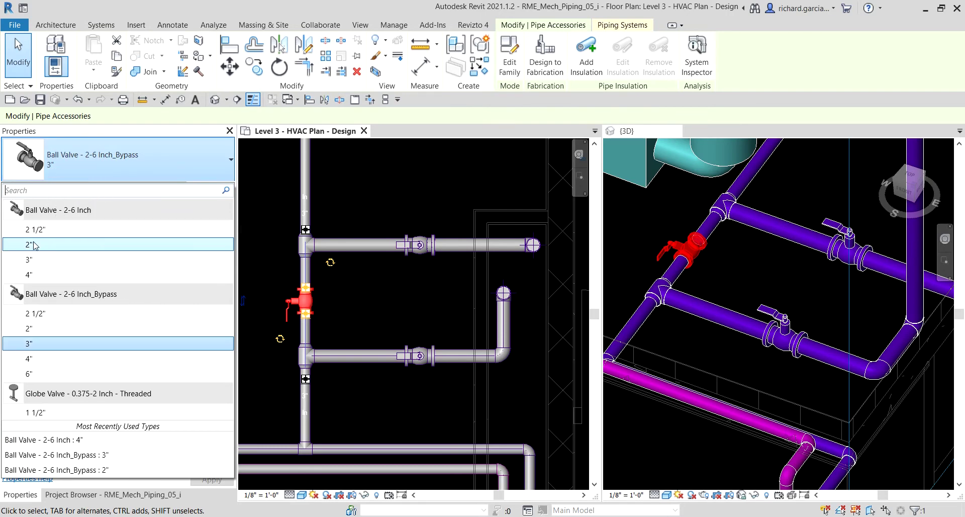
left_click(33, 260)
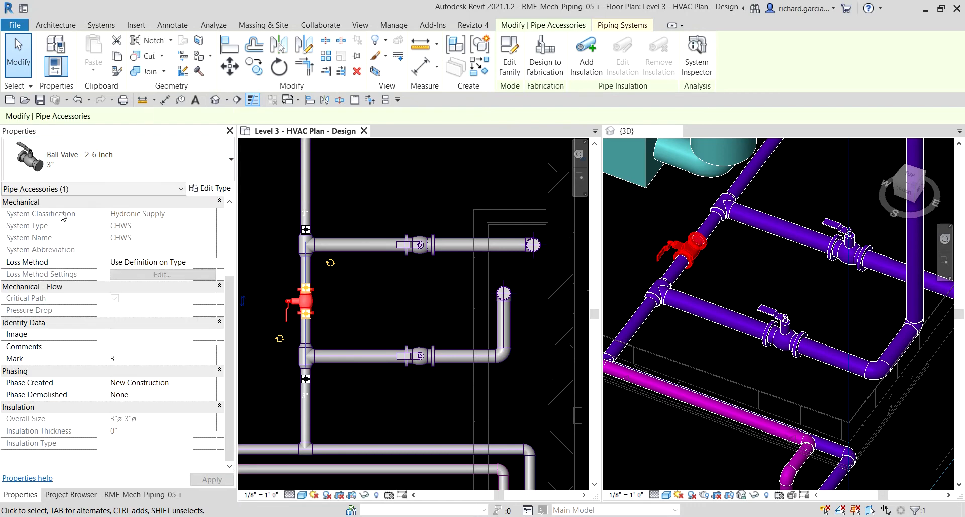
left_click(315, 299)
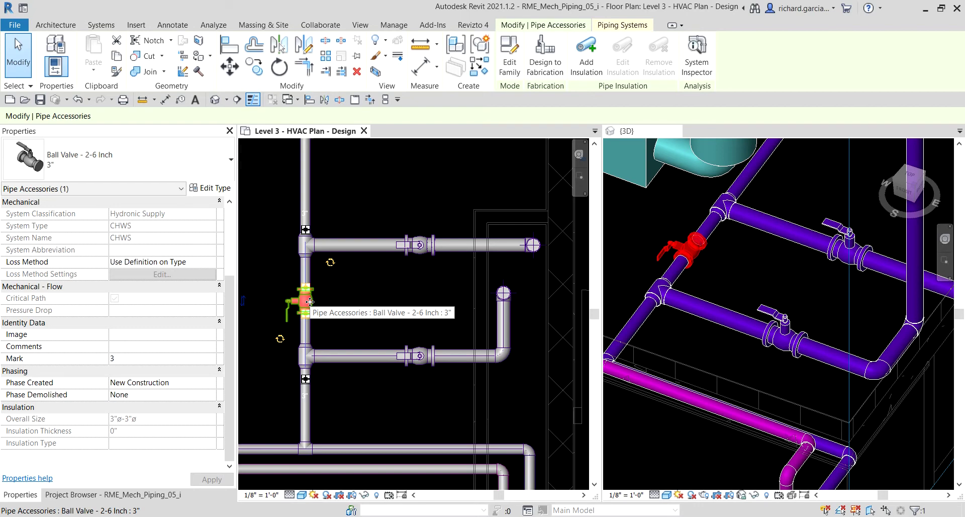
left_click(387, 288)
- Change both branch isolation valves together to the Ball Valve - 2-6 Inch_Bypass type, size 3", and clear the selection
middle_click_drag(417, 296, 342, 291)
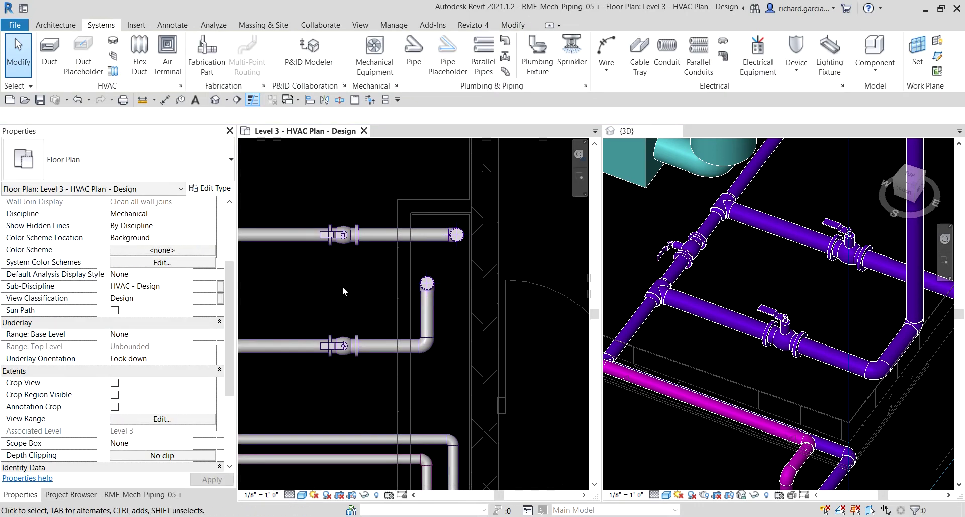
left_click(345, 240)
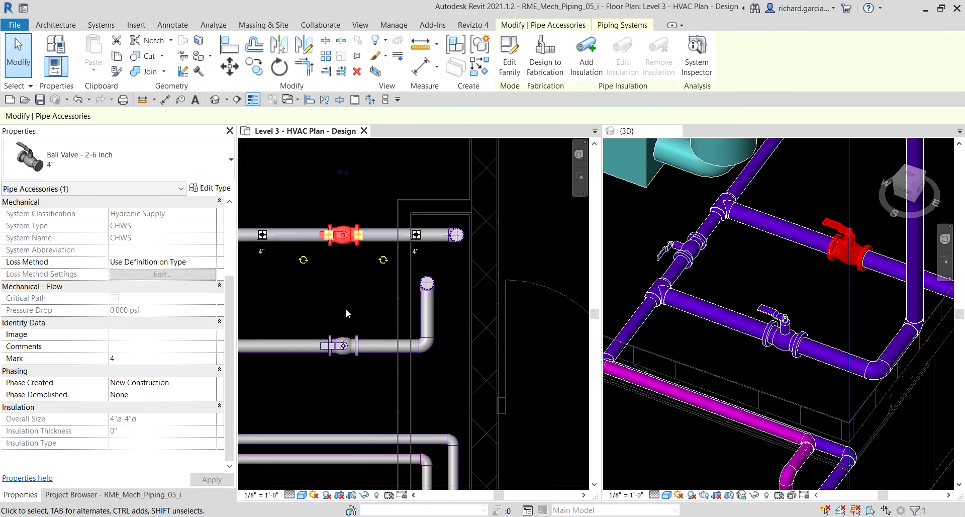
left_click(342, 342, "ctrl")
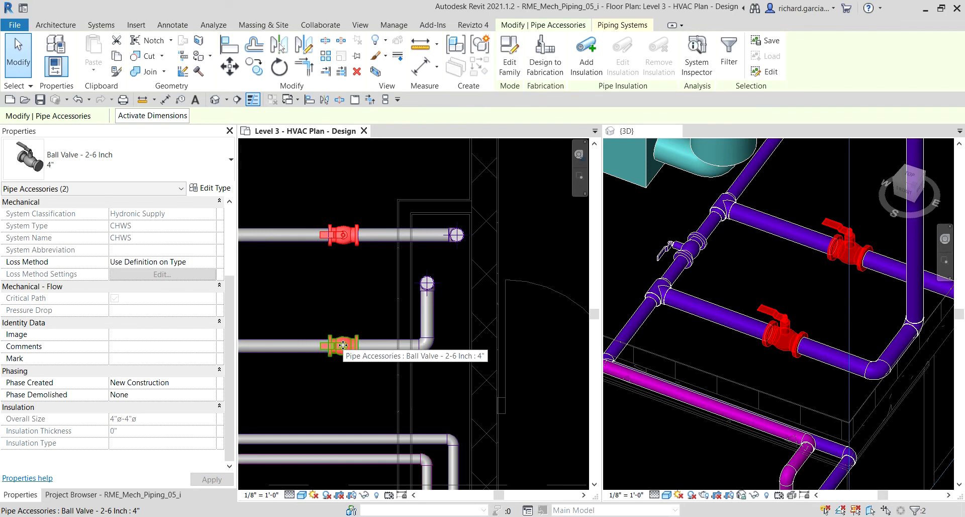
left_click(109, 159)
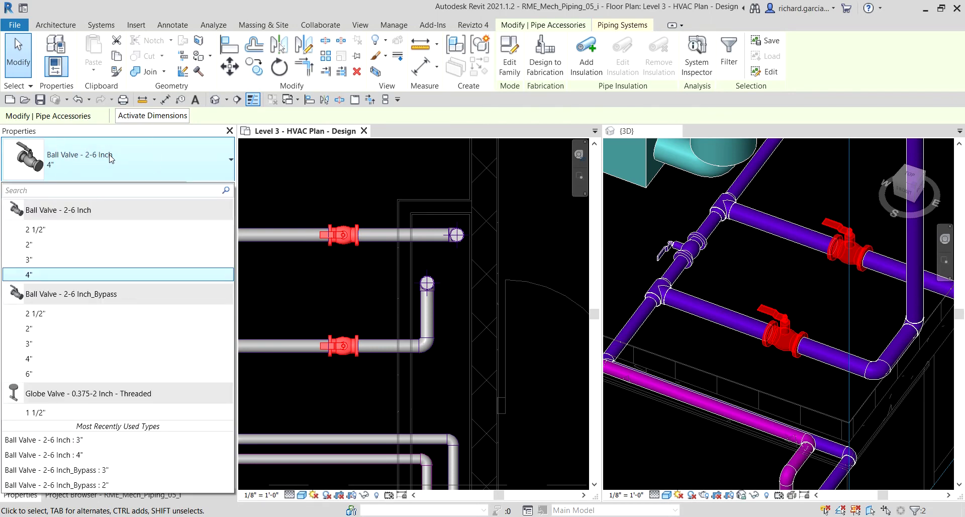
left_click(30, 343)
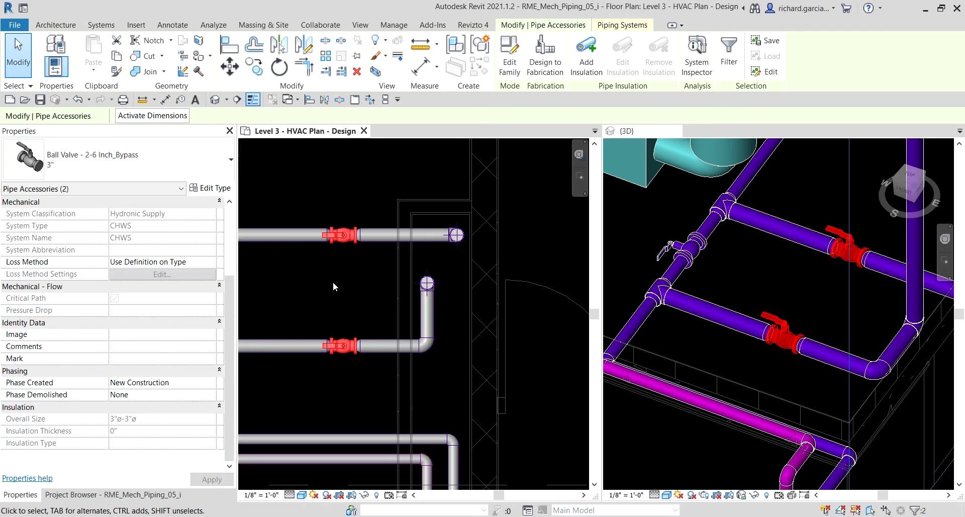
left_click(22, 58)
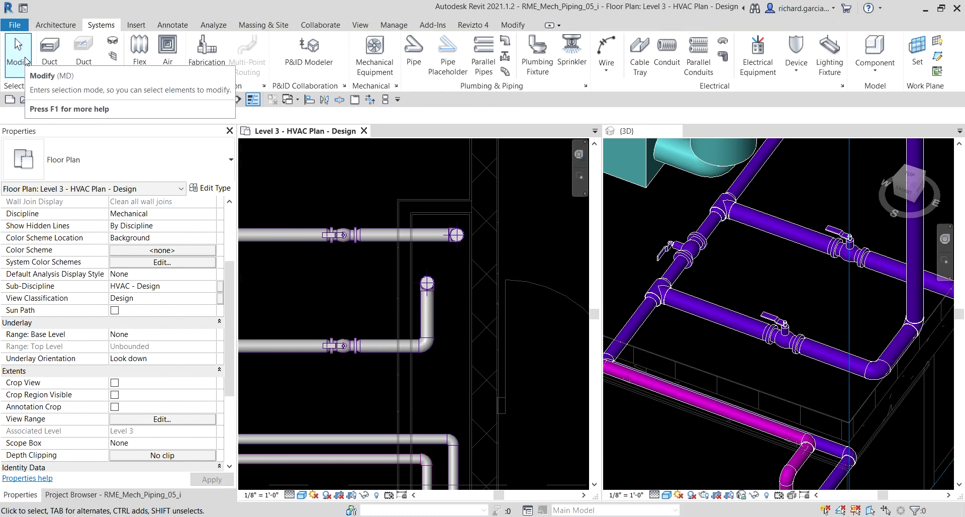
- Check the flow properties of the upper branch segment beyond its valve and the lower branch segment between the tee and its valve
left_click(375, 239)
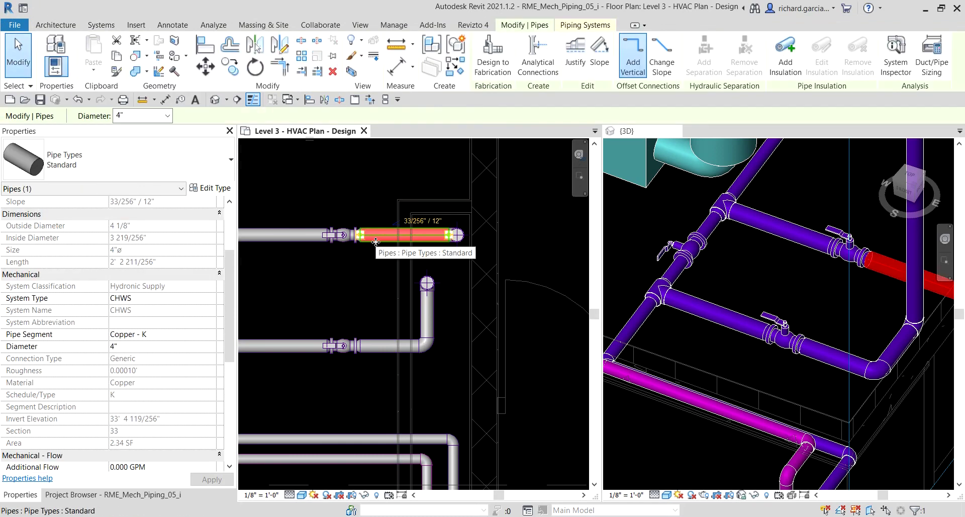
scroll(169, 322, "down", 5)
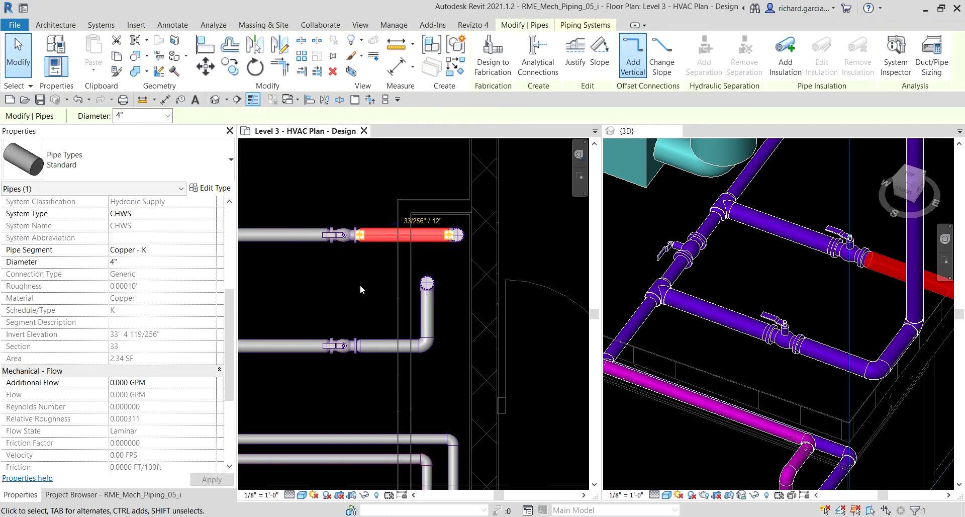
key("ctrl")
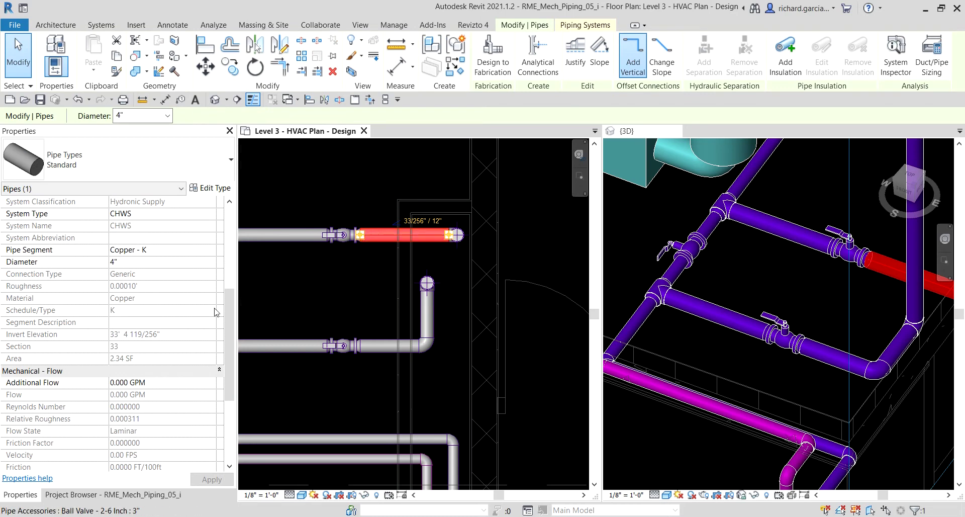
left_click(137, 395)
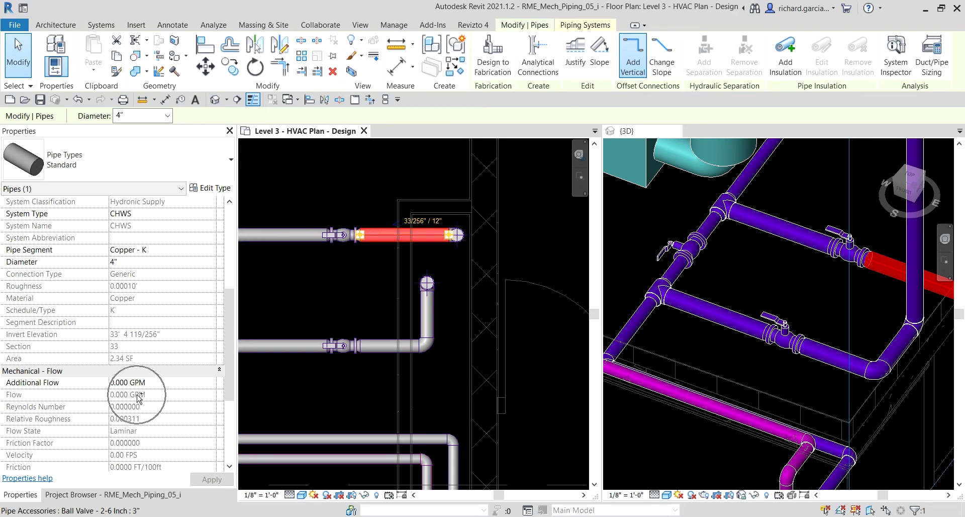
left_click(309, 351)
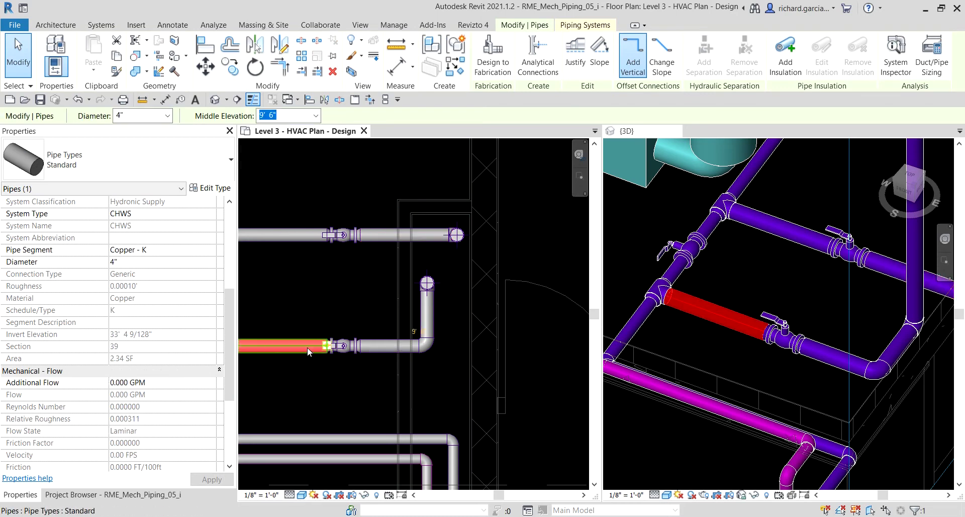
scroll(307, 352, "down", 1)
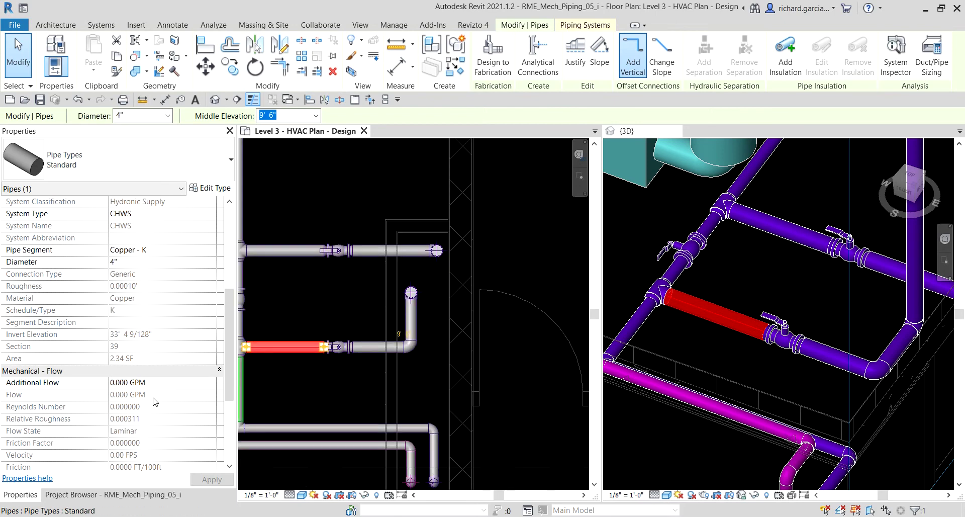
- Check the flow of the bypass segments on both sides of the valve and of both branch segments between the tees and valves
middle_click_drag(317, 307, 406, 309)
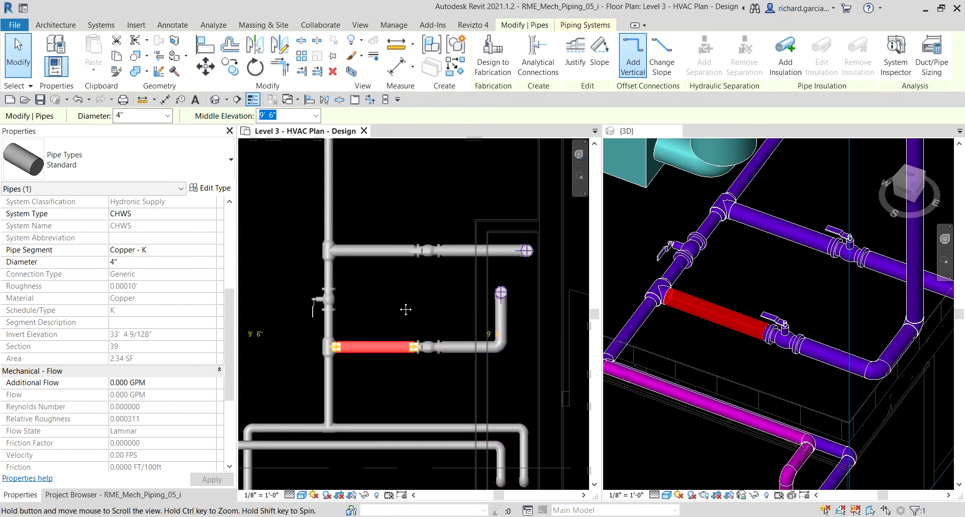
scroll(399, 300, "up", 1)
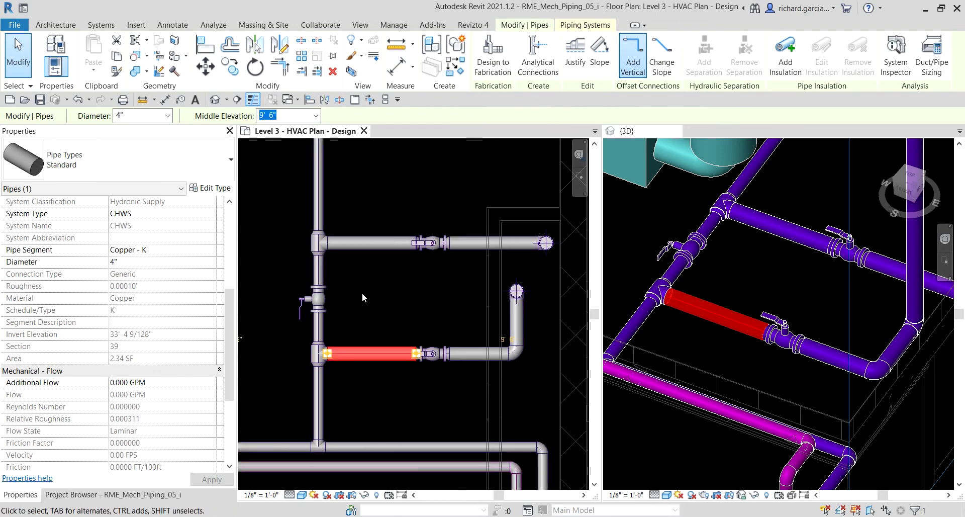
left_click(318, 266)
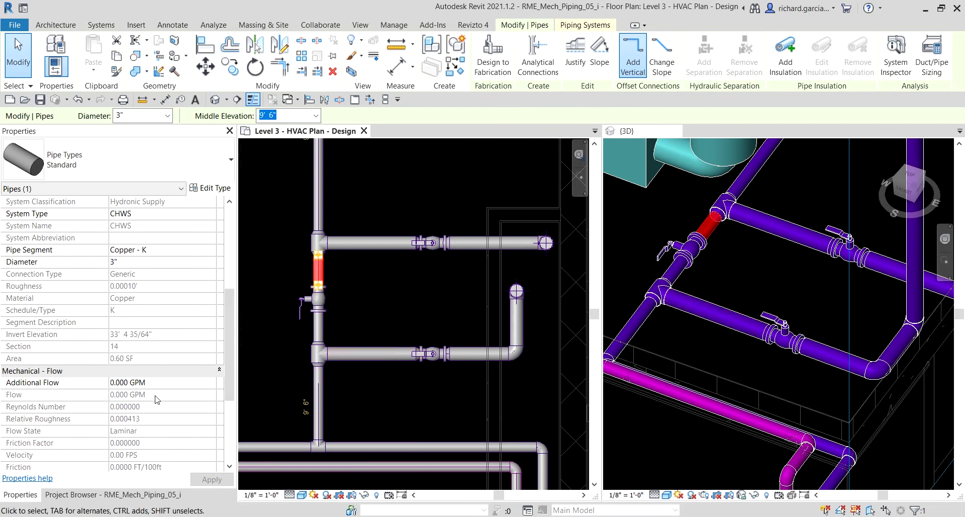
left_click(318, 326)
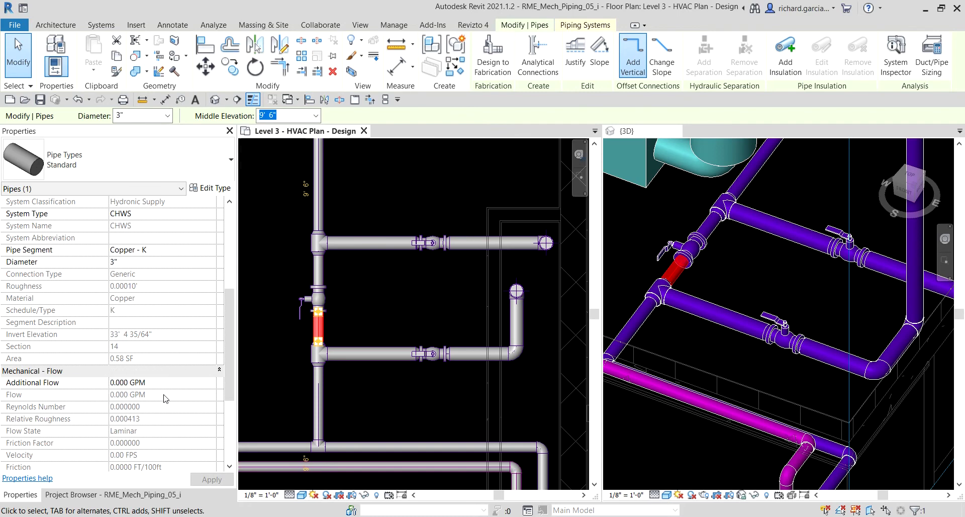
left_click(377, 251)
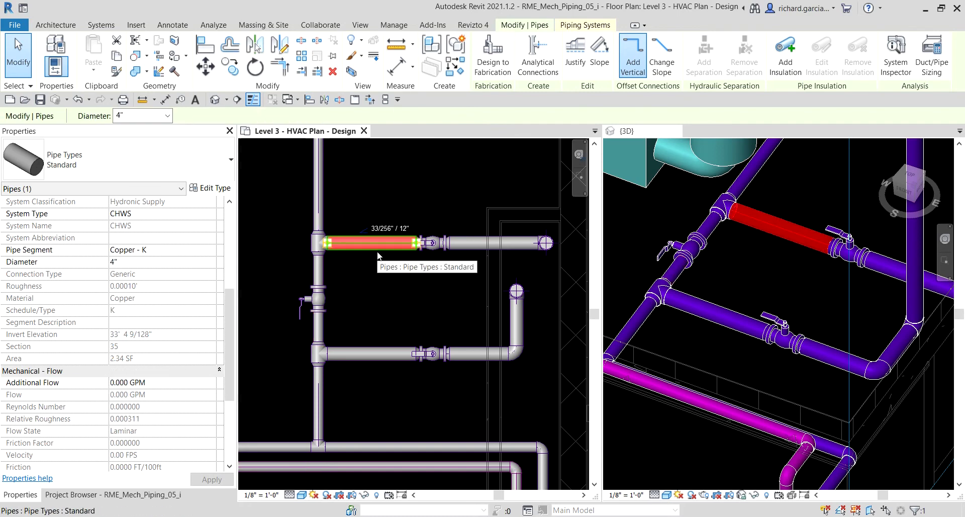
left_click(352, 354)
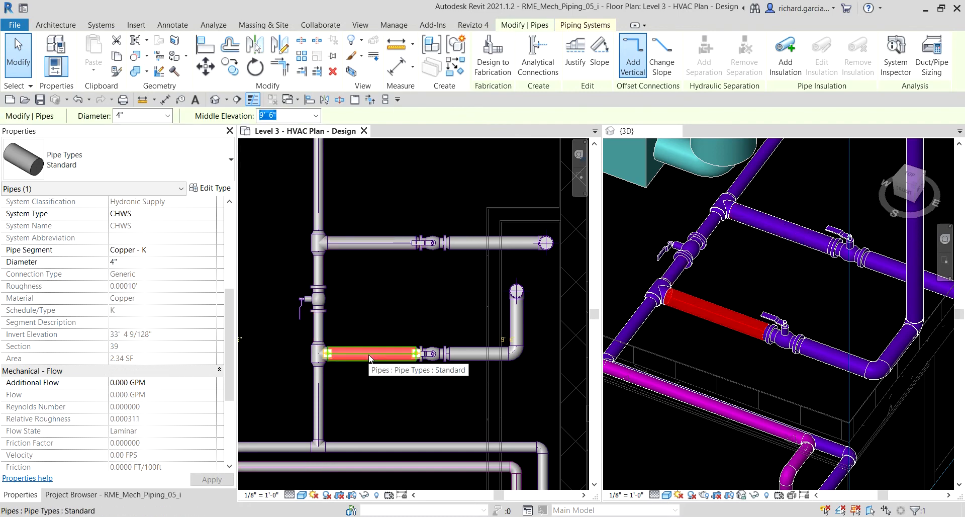